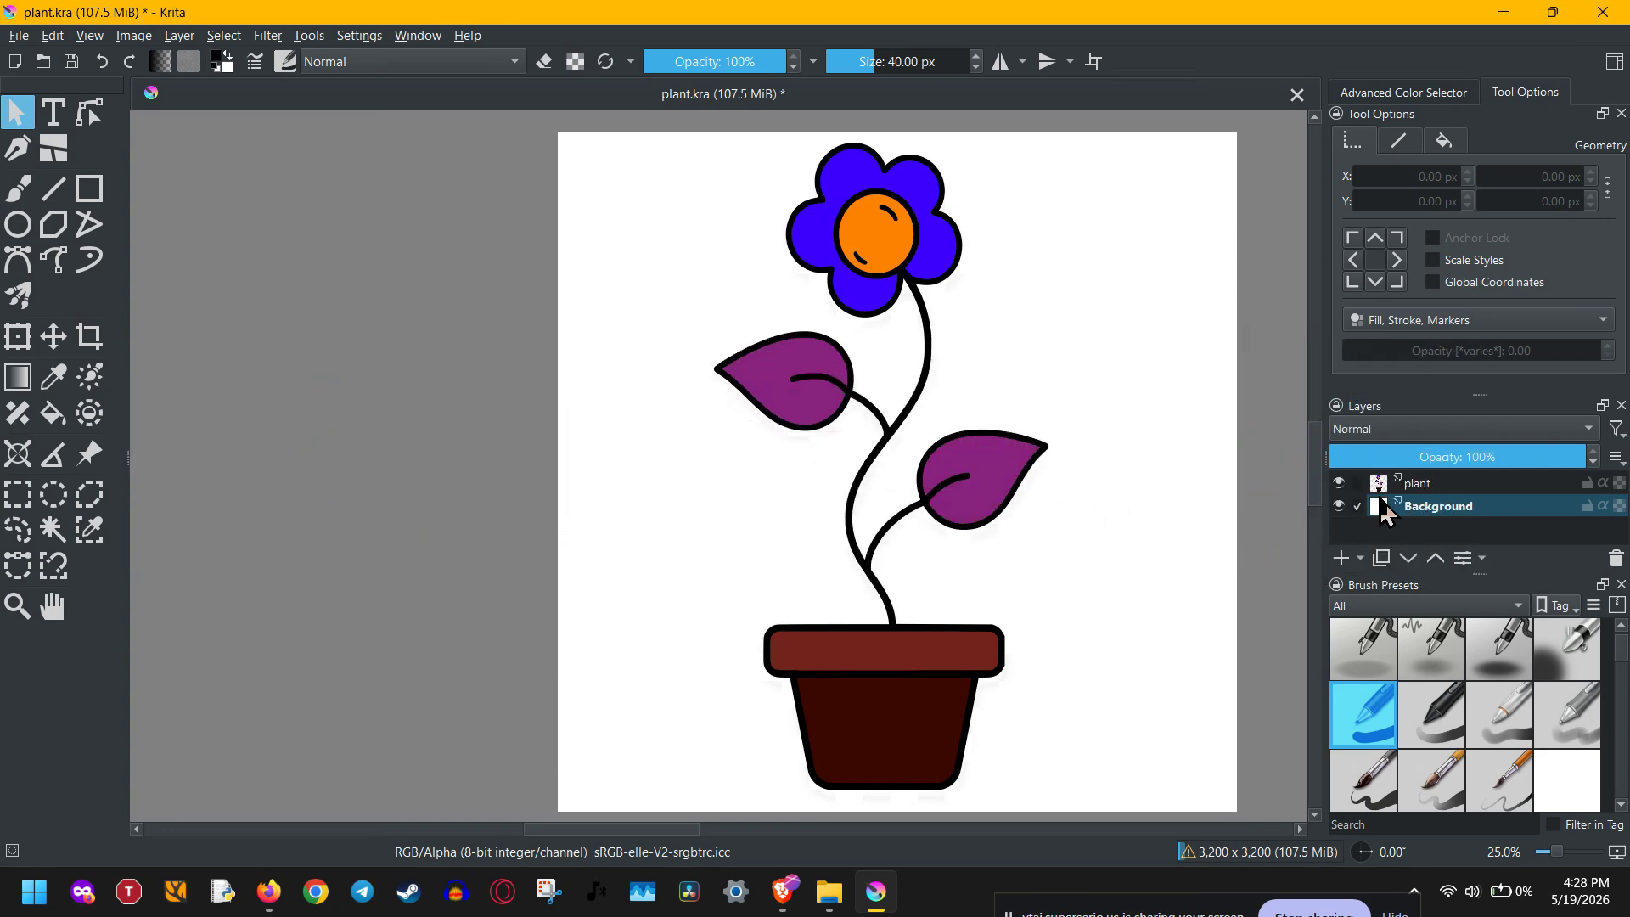
- Select the plant layer and toggle the visibility of the Background and plant layers off and on to check their contents
click(1441, 485)
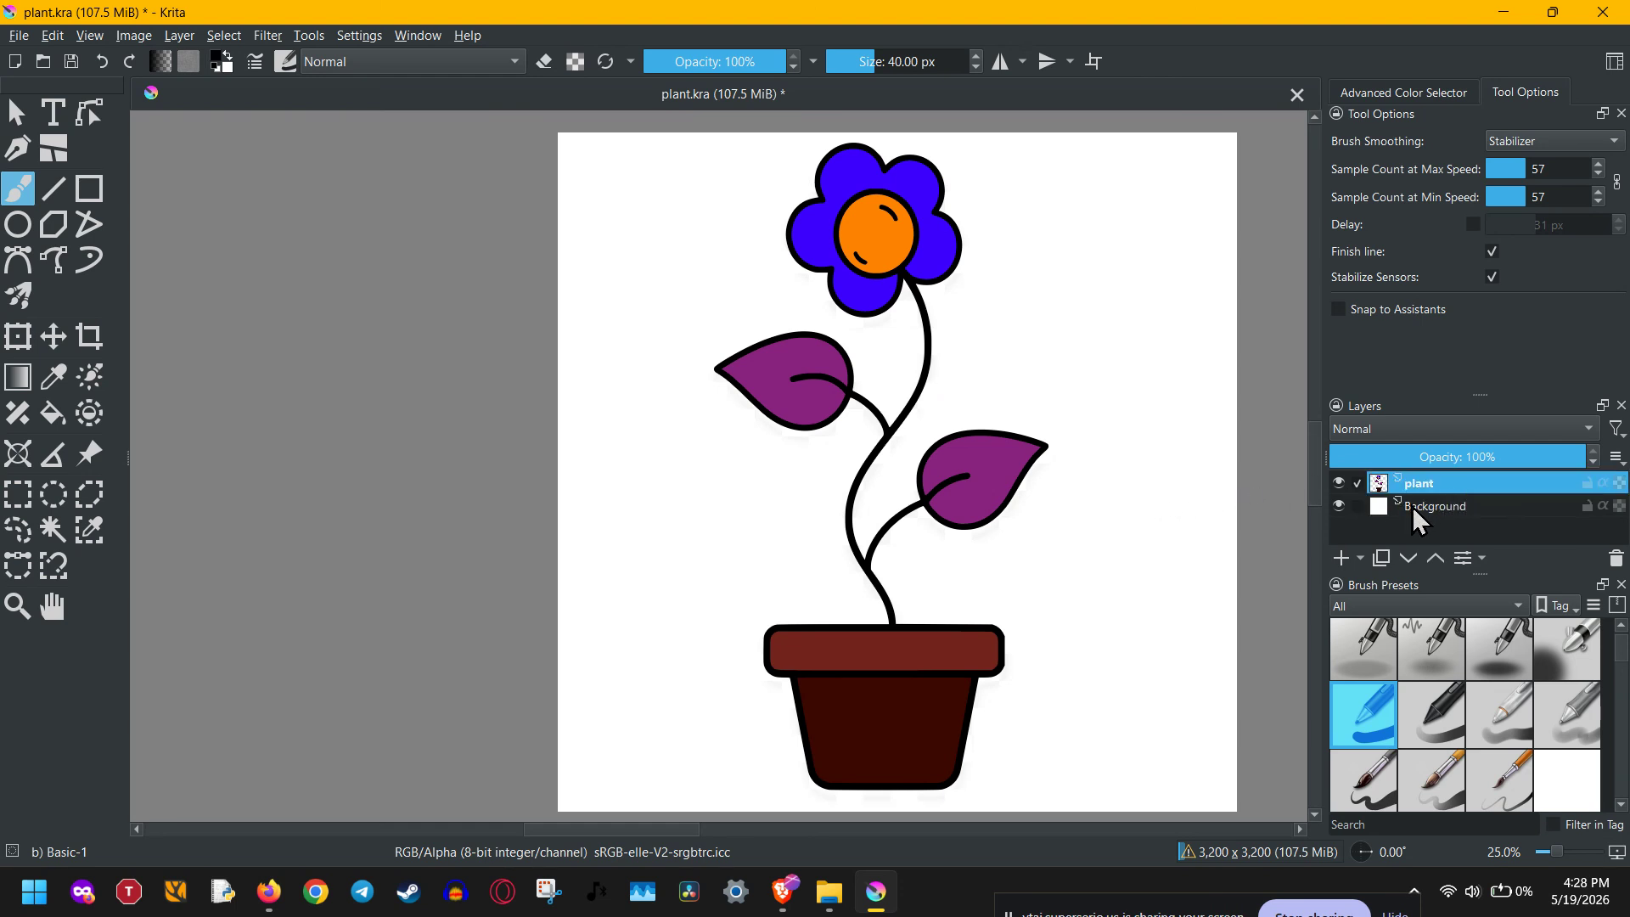
click(1340, 506)
click(1339, 506)
click(1339, 483)
click(1339, 483)
- Open the plant layer's style settings, enable Drop Shadow, and move the dialog aside to uncover the artwork
right_click(1460, 484)
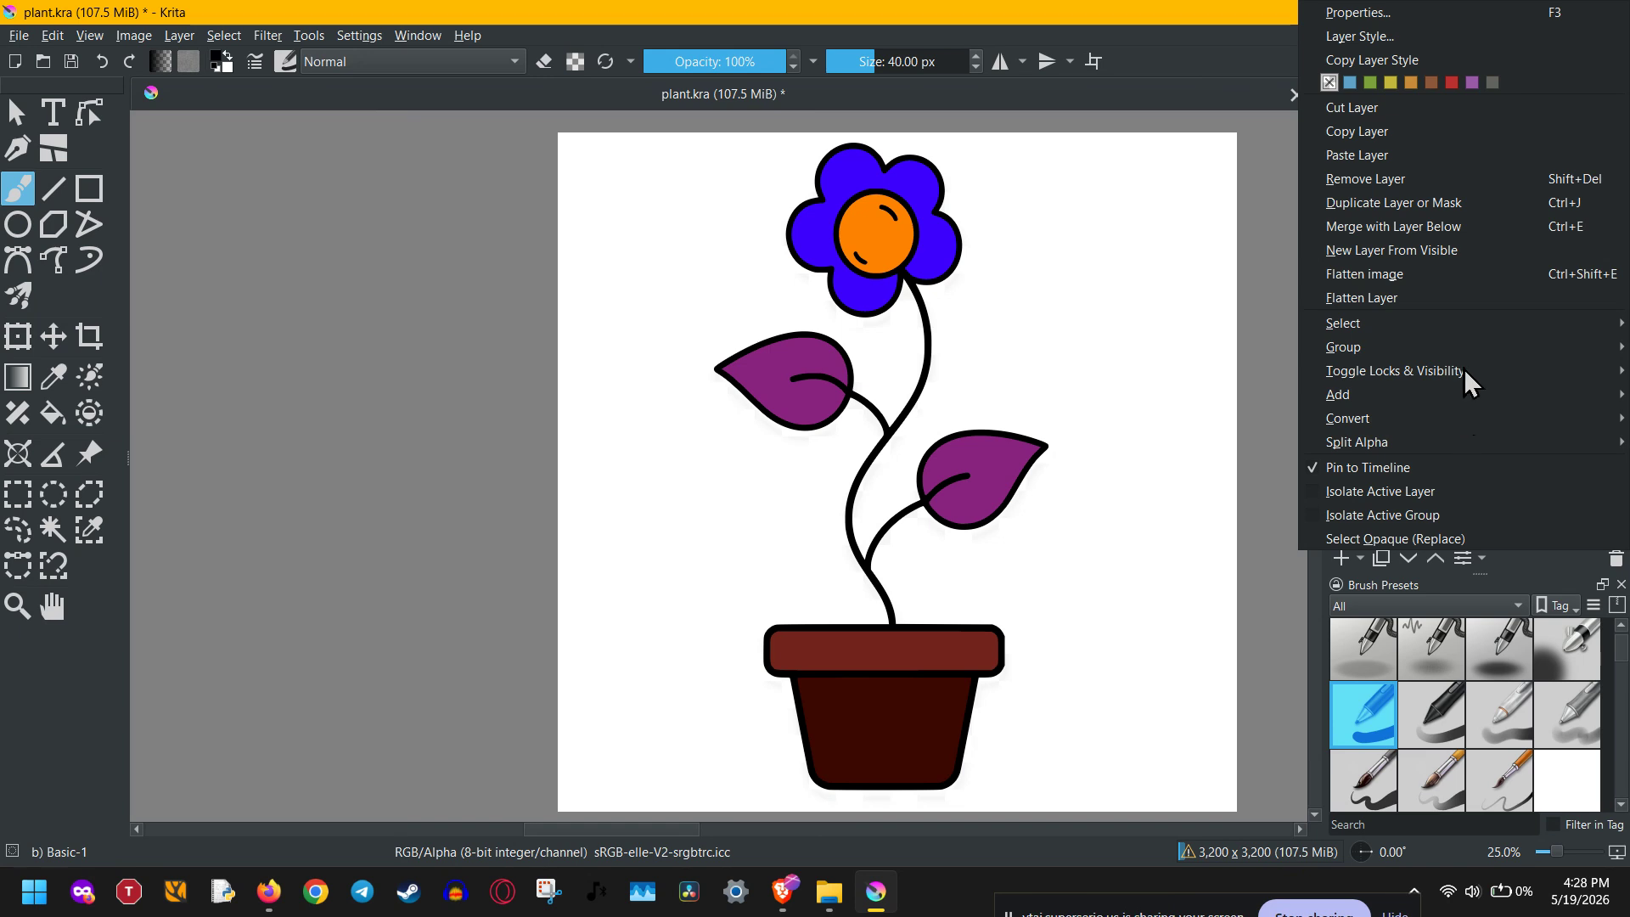
click(1433, 41)
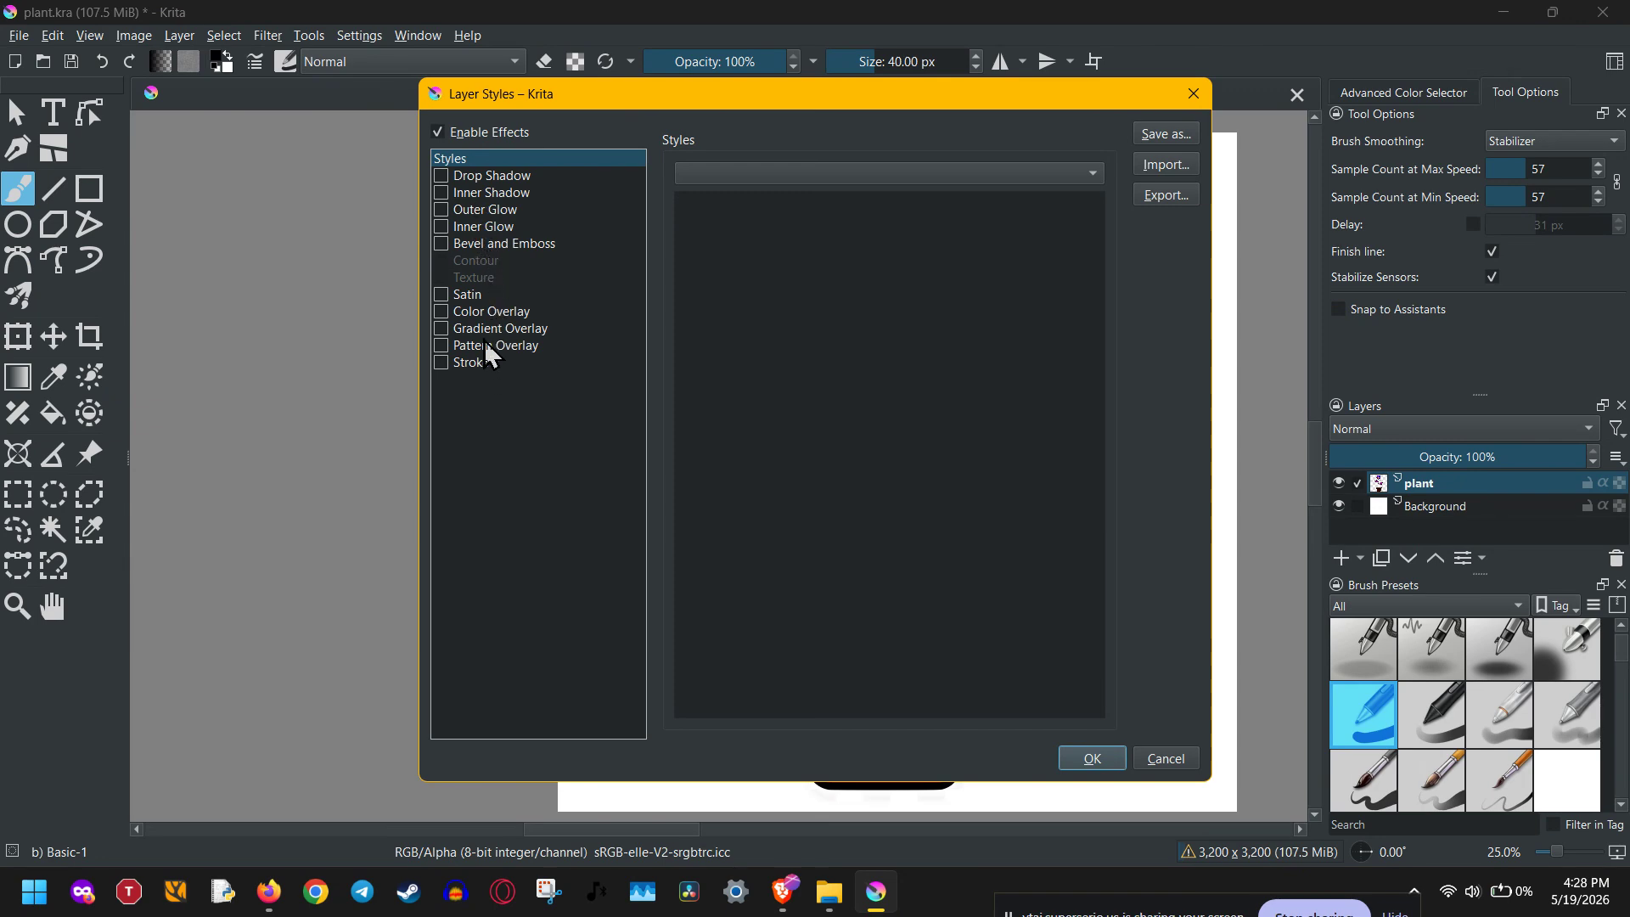
click(533, 176)
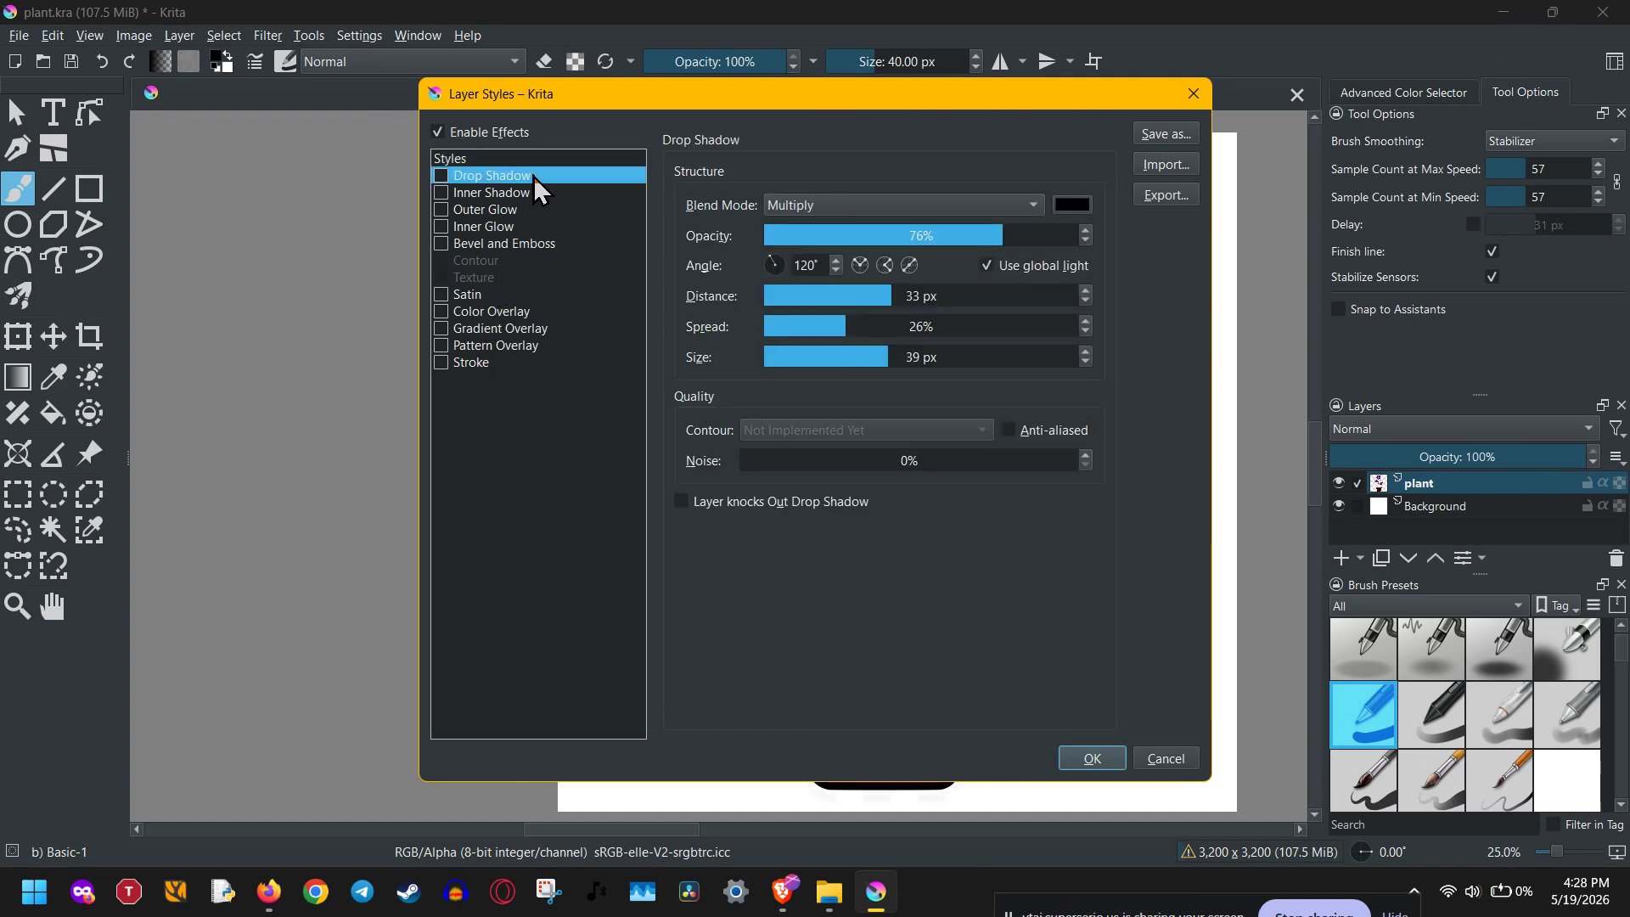
click(486, 194)
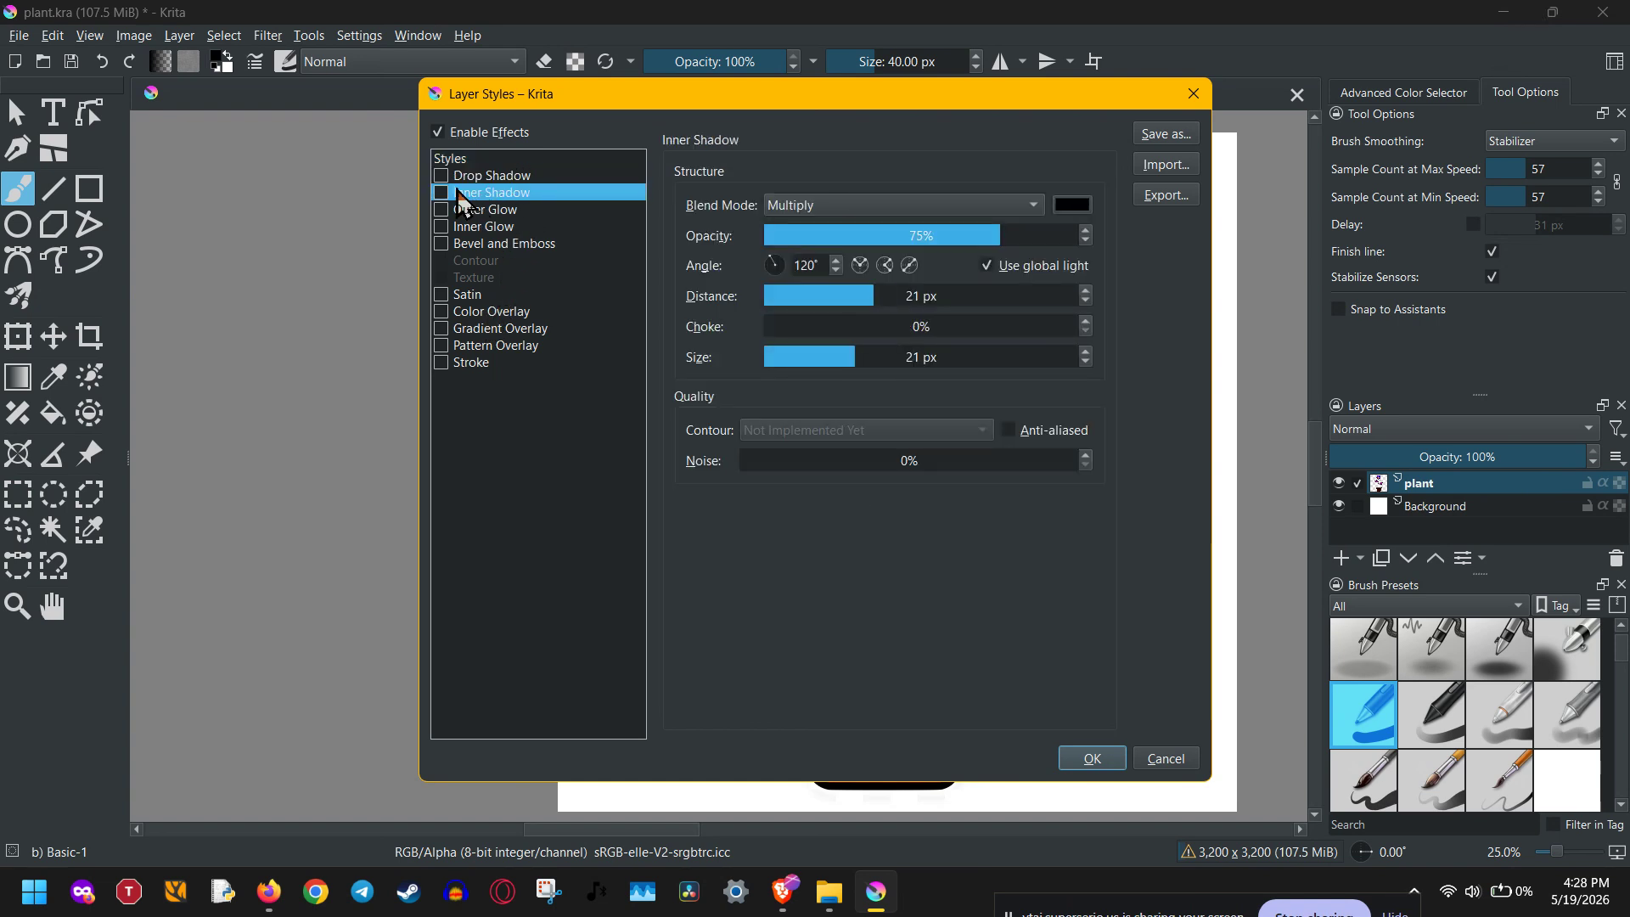
click(441, 176)
click(508, 180)
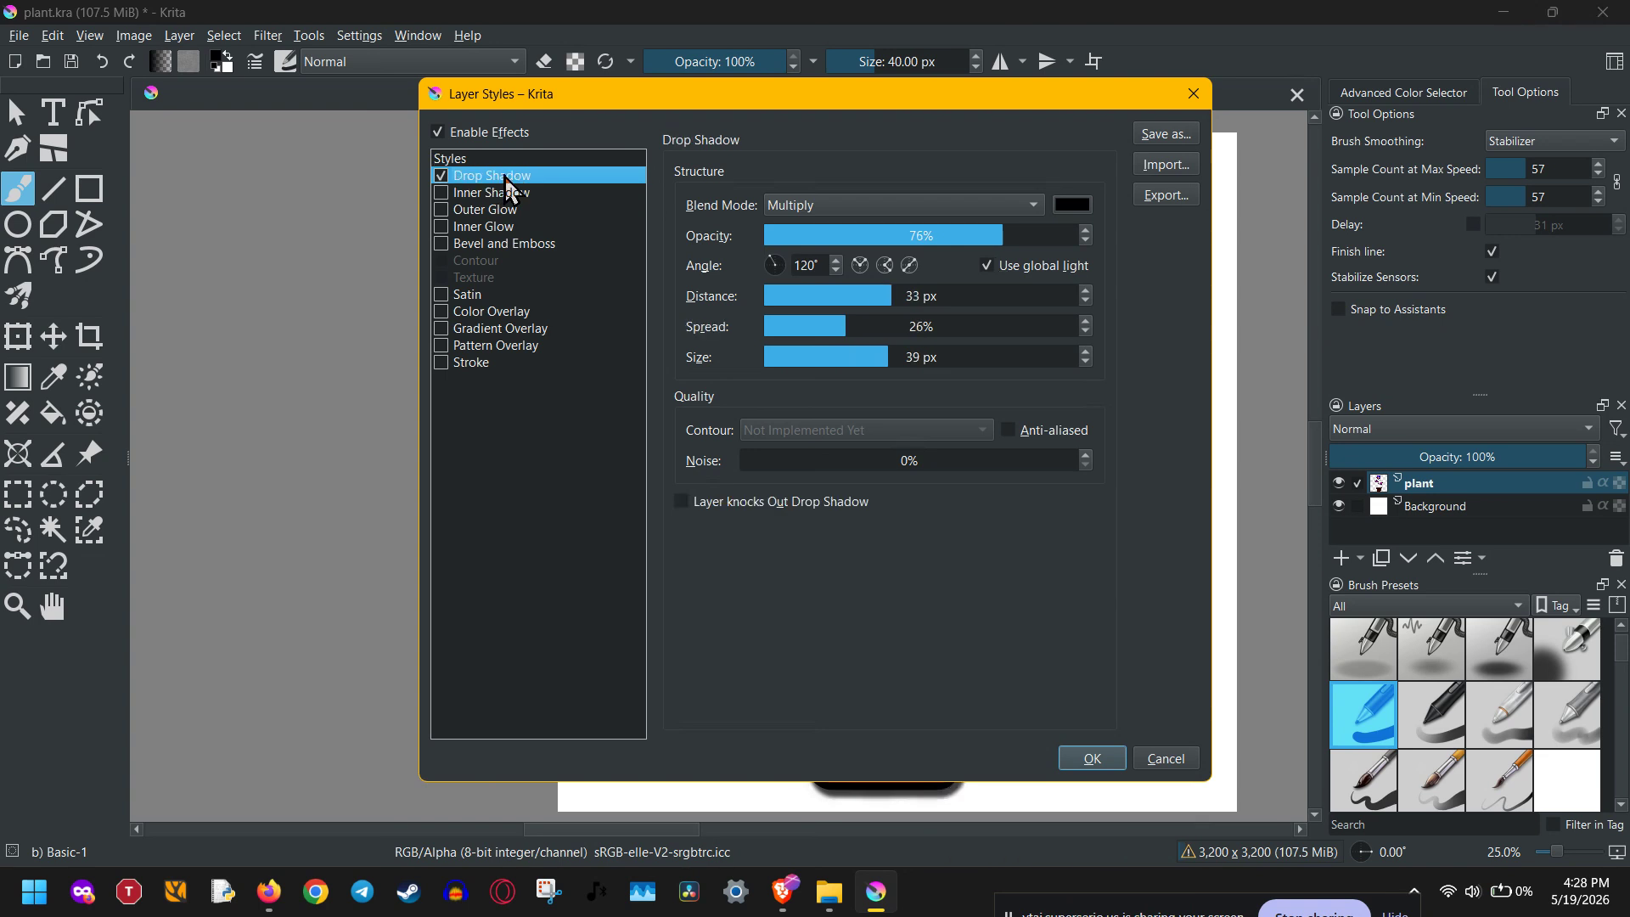
drag(1009, 105, 585, 112)
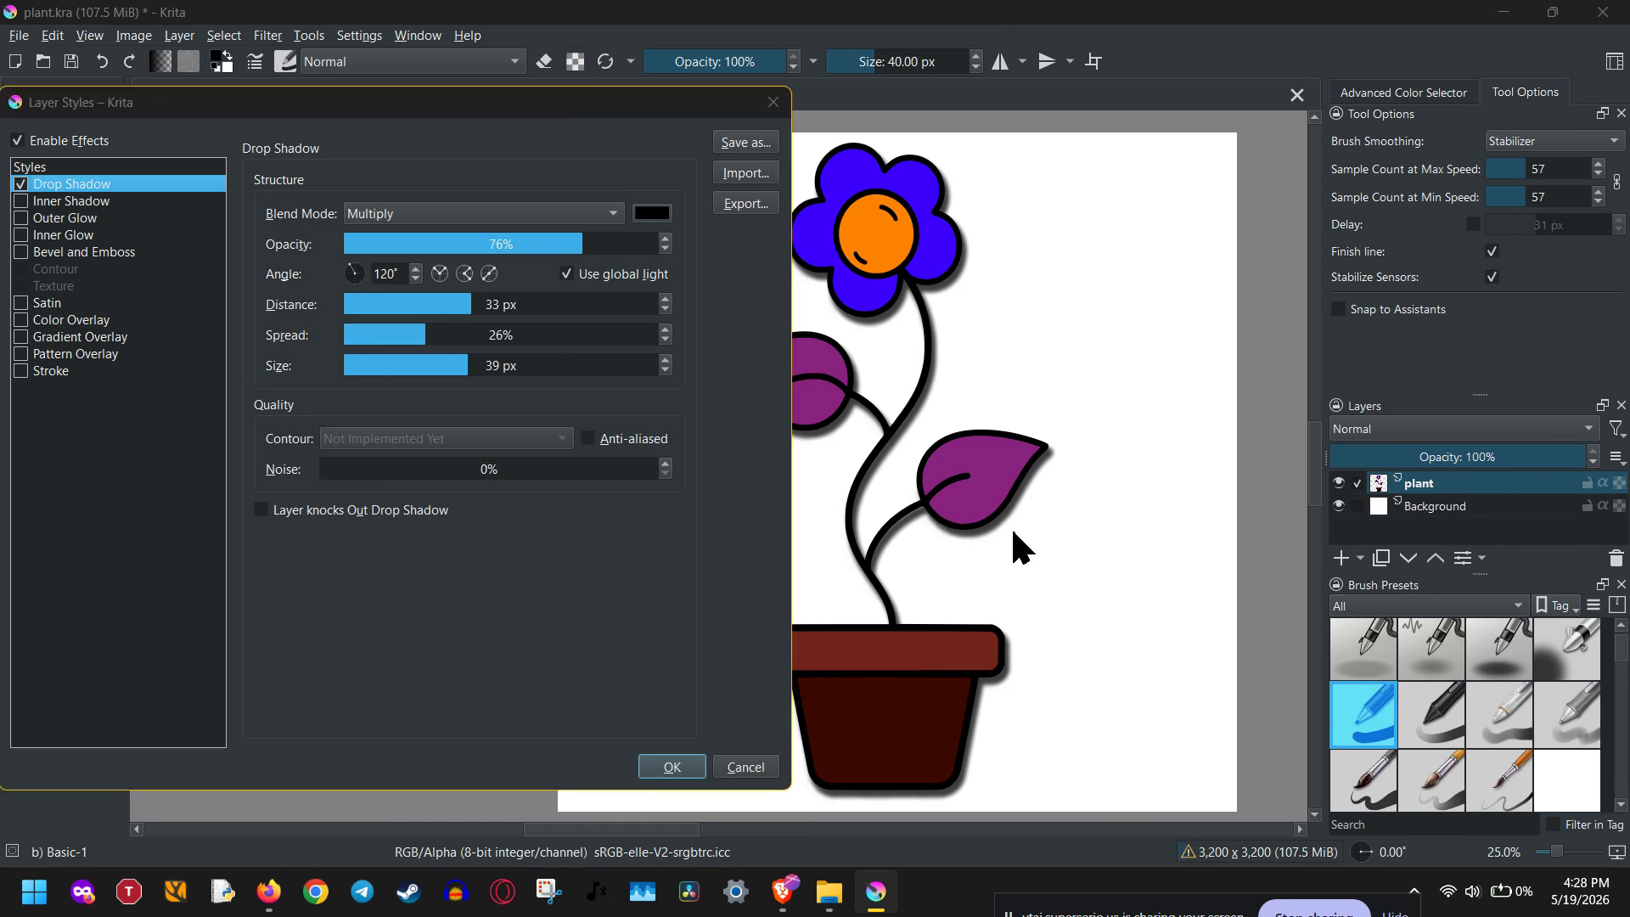
drag(522, 110, 441, 114)
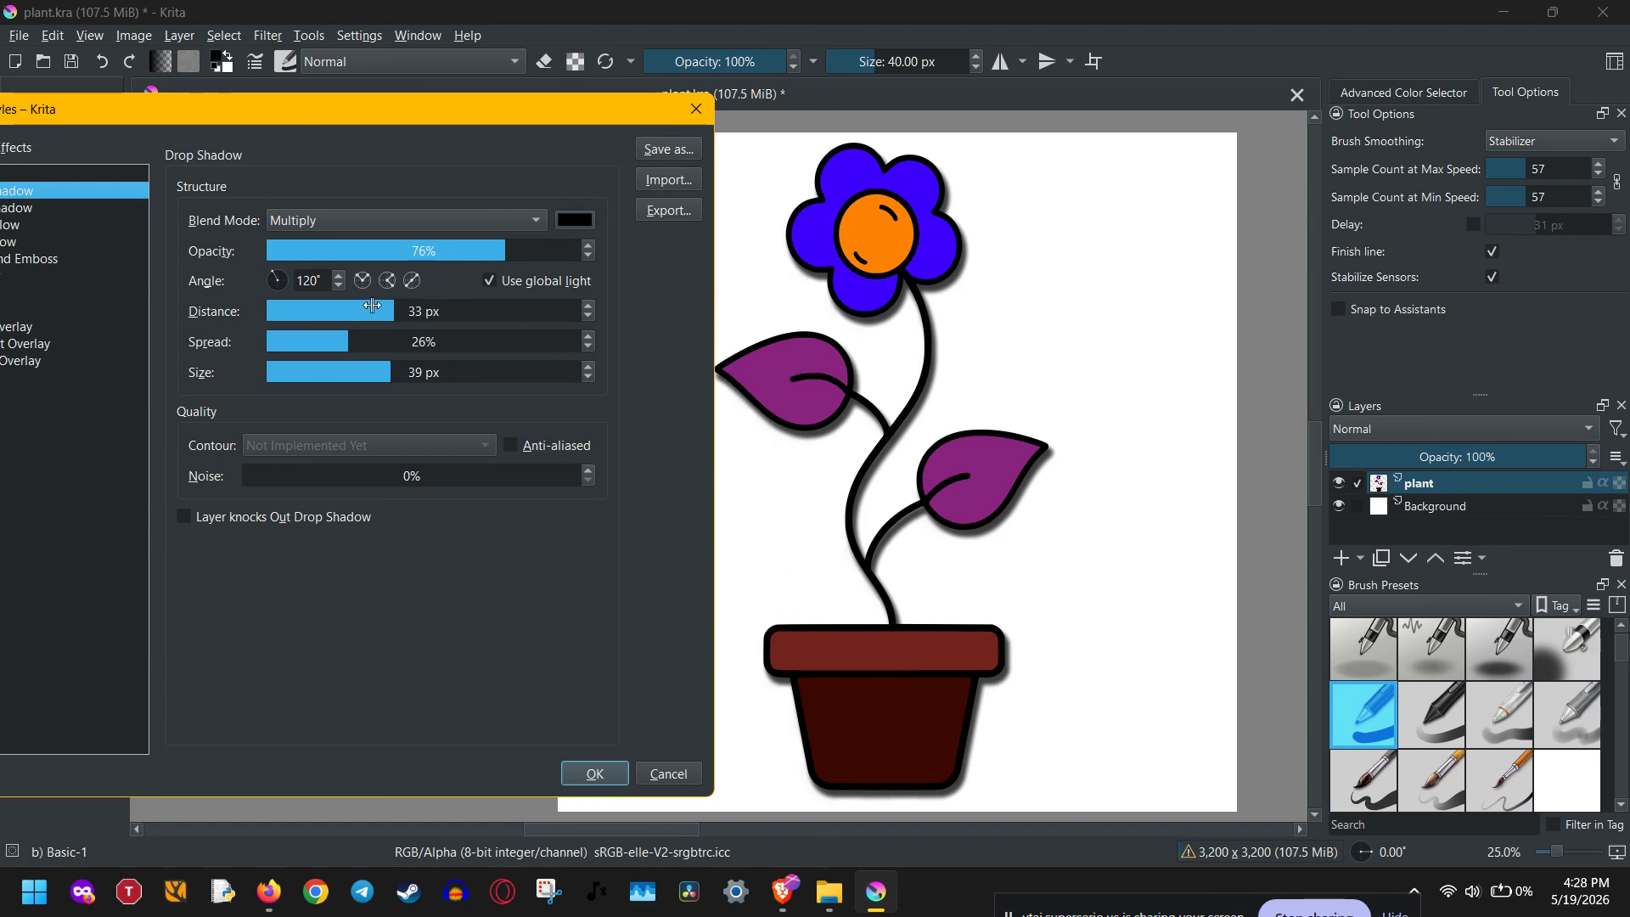
- Set the drop shadow's angle to 130° and its distance to 112 px
click(275, 274)
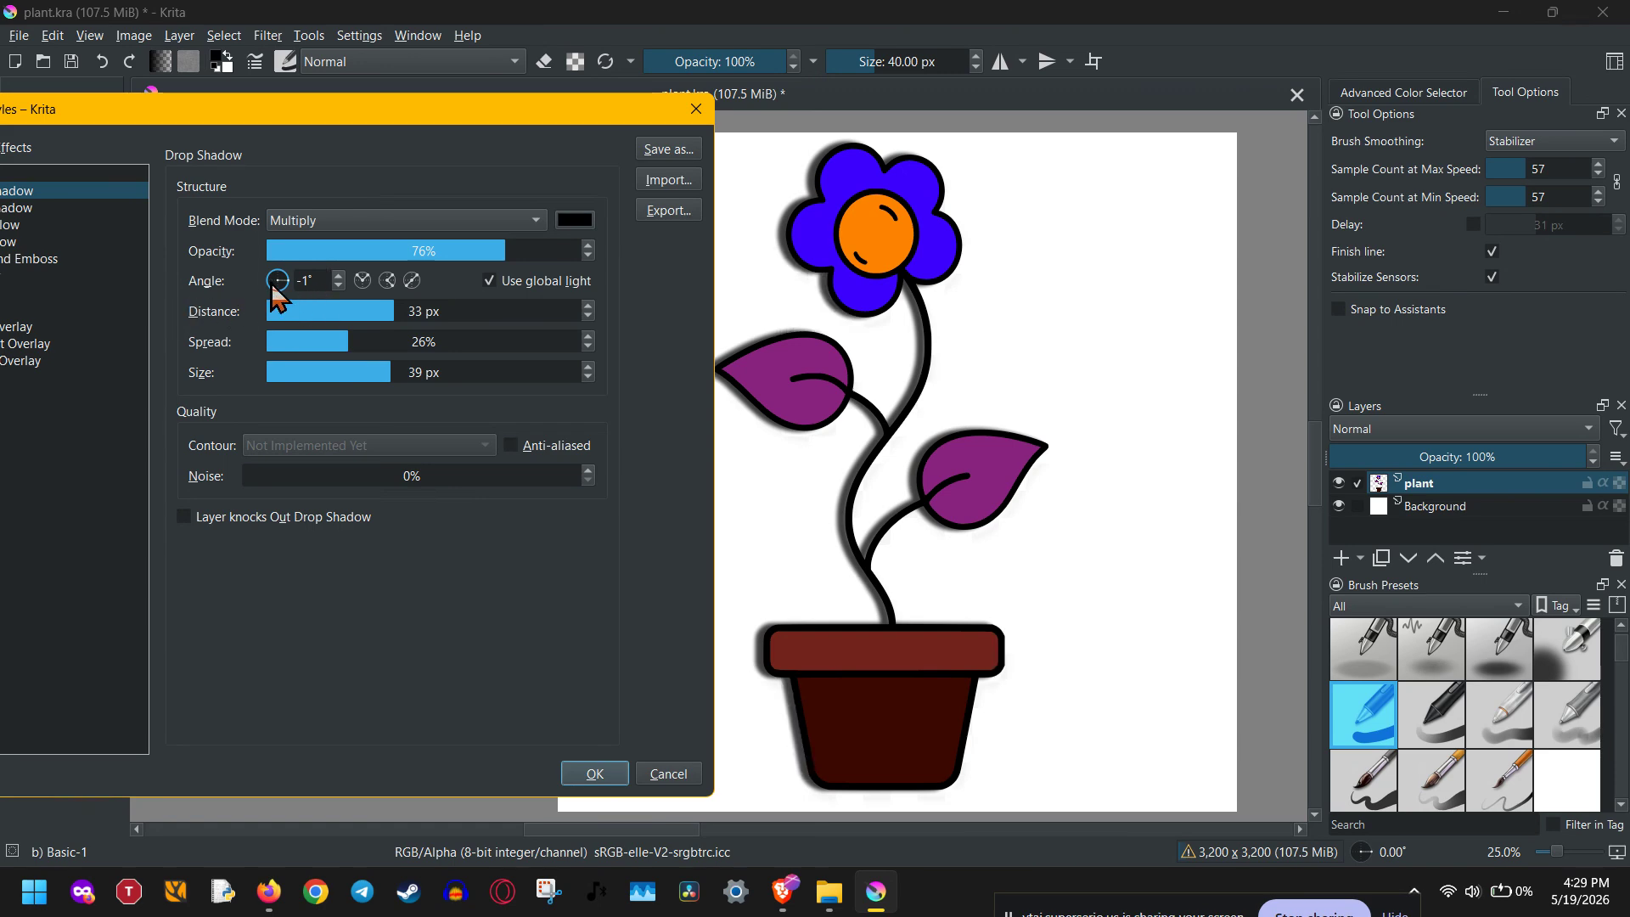
click(274, 283)
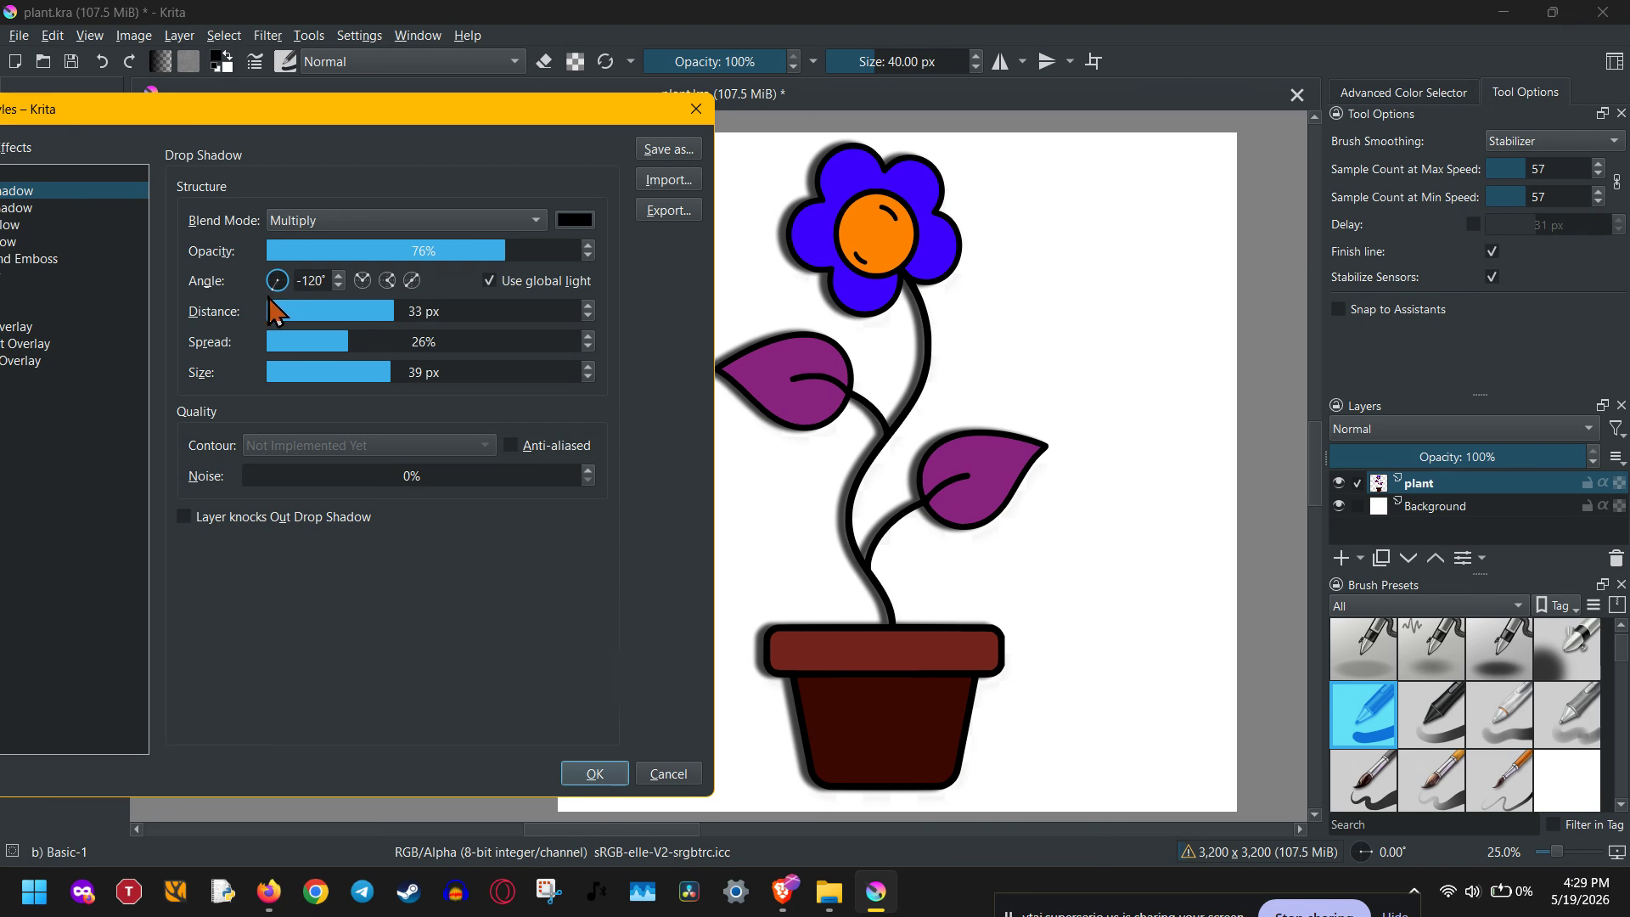
drag(255, 295, 242, 245)
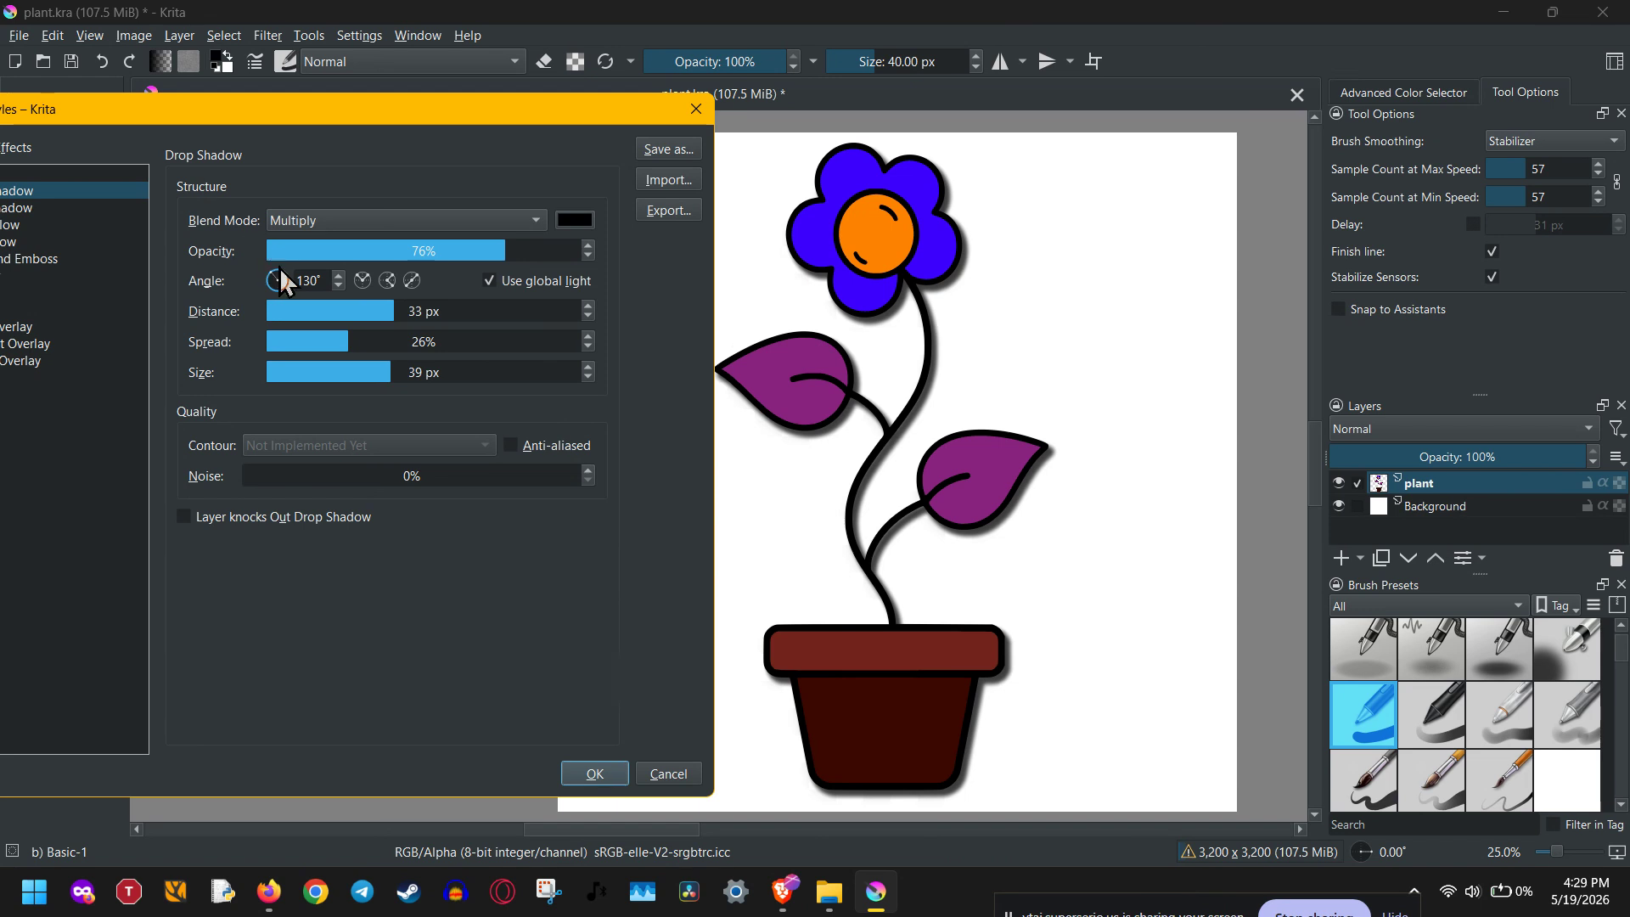
click(514, 309)
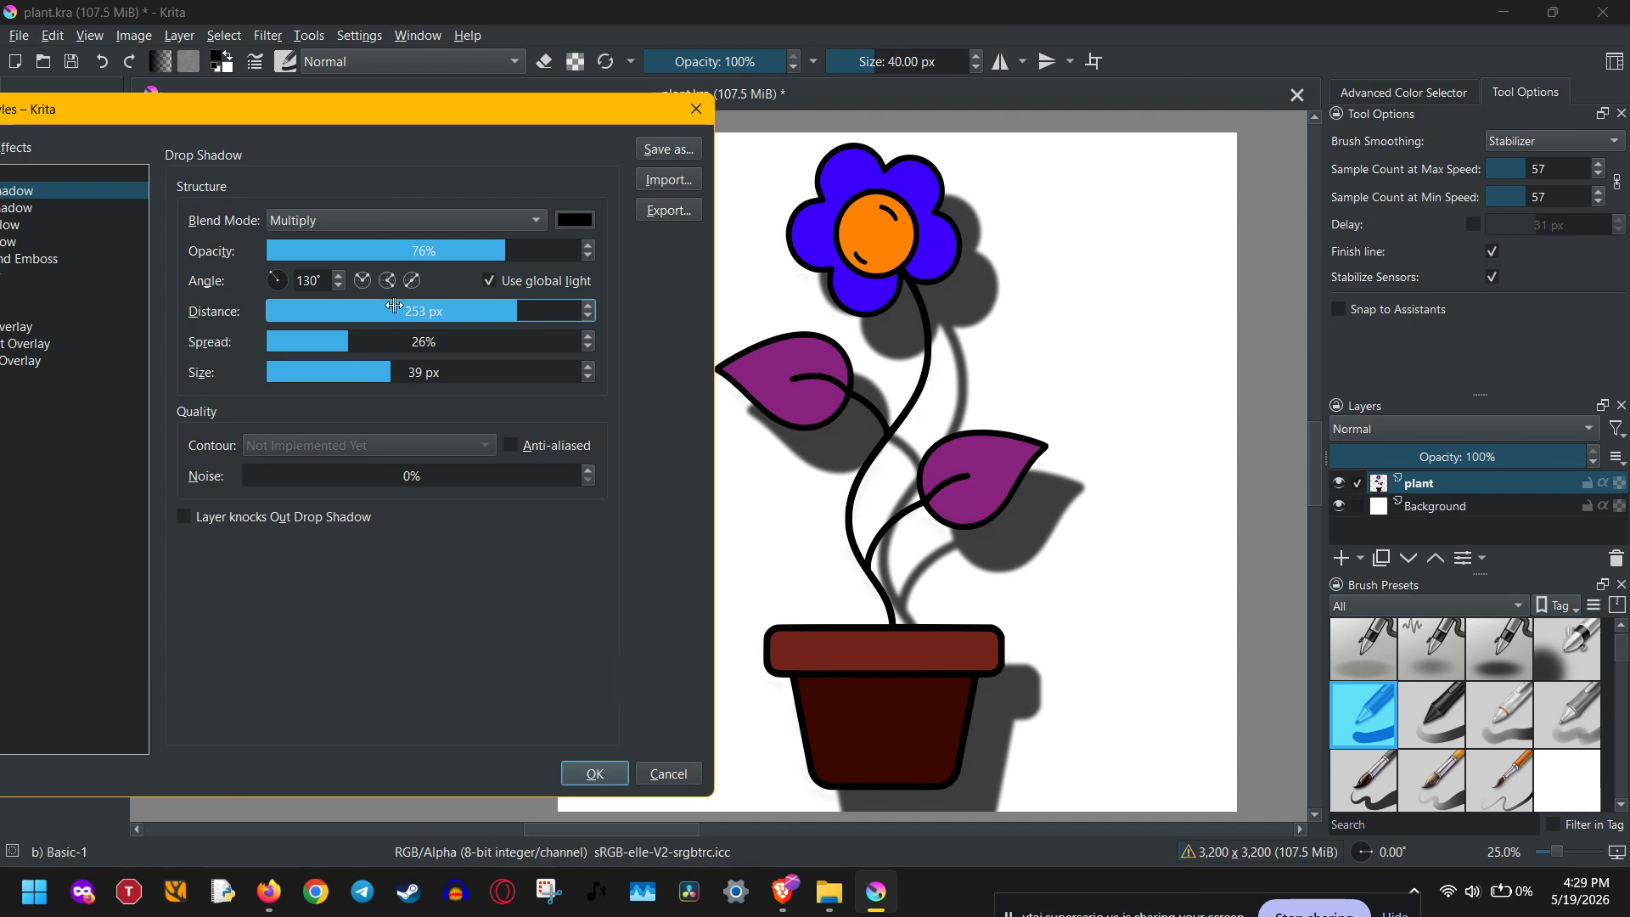
click(459, 311)
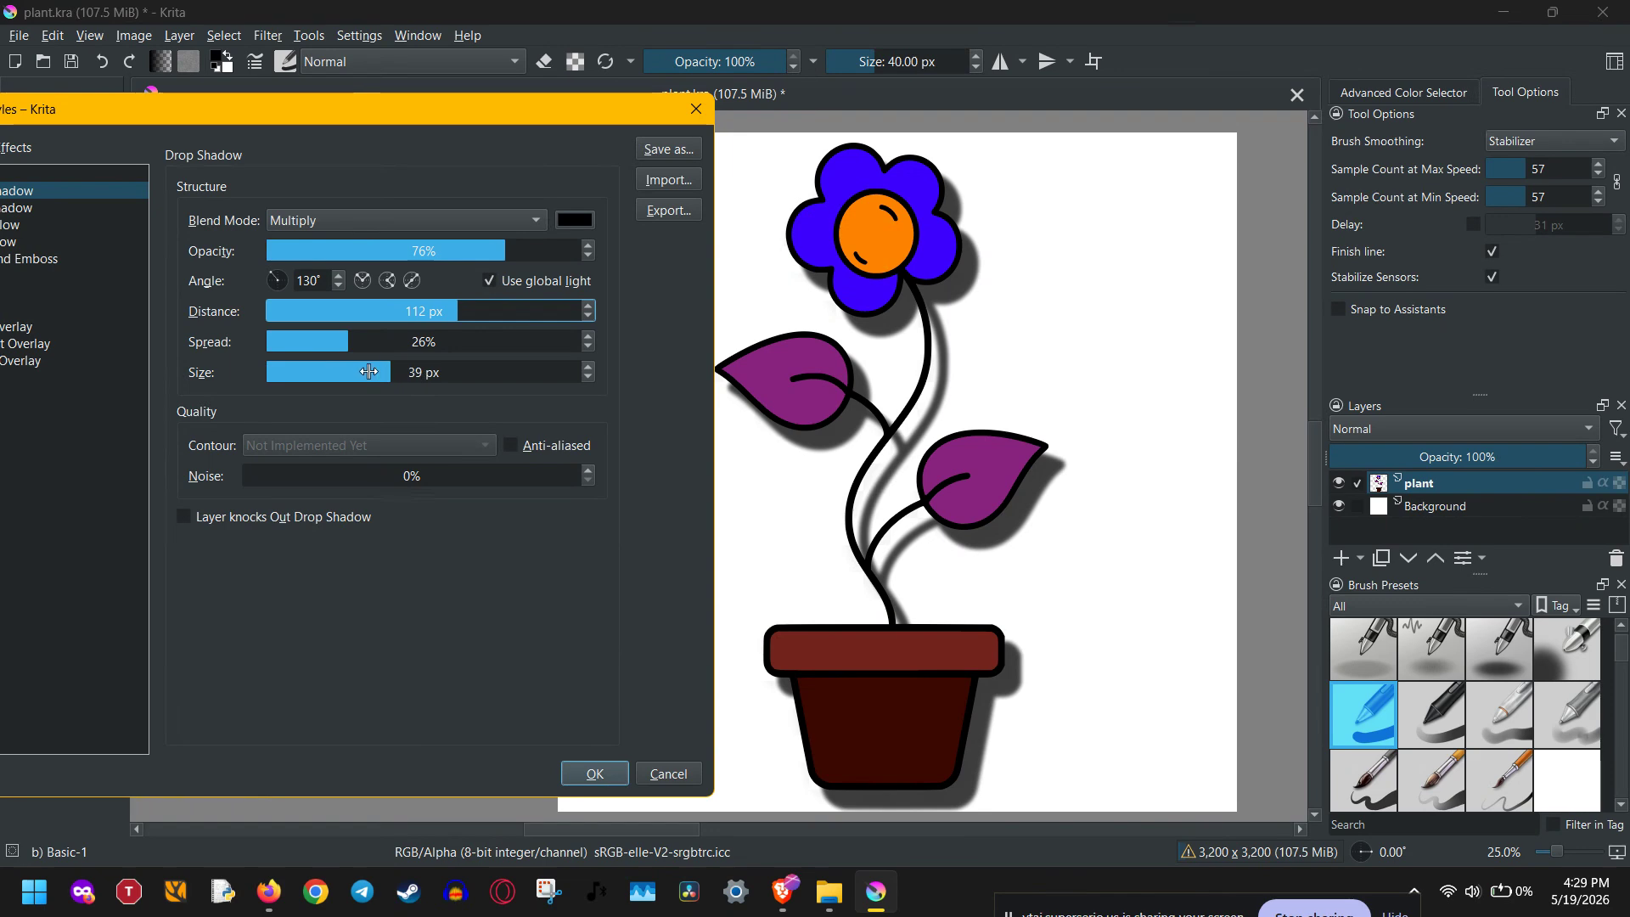
- Set the drop shadow's size to 59 px and apply the style to the plant layer
click(327, 369)
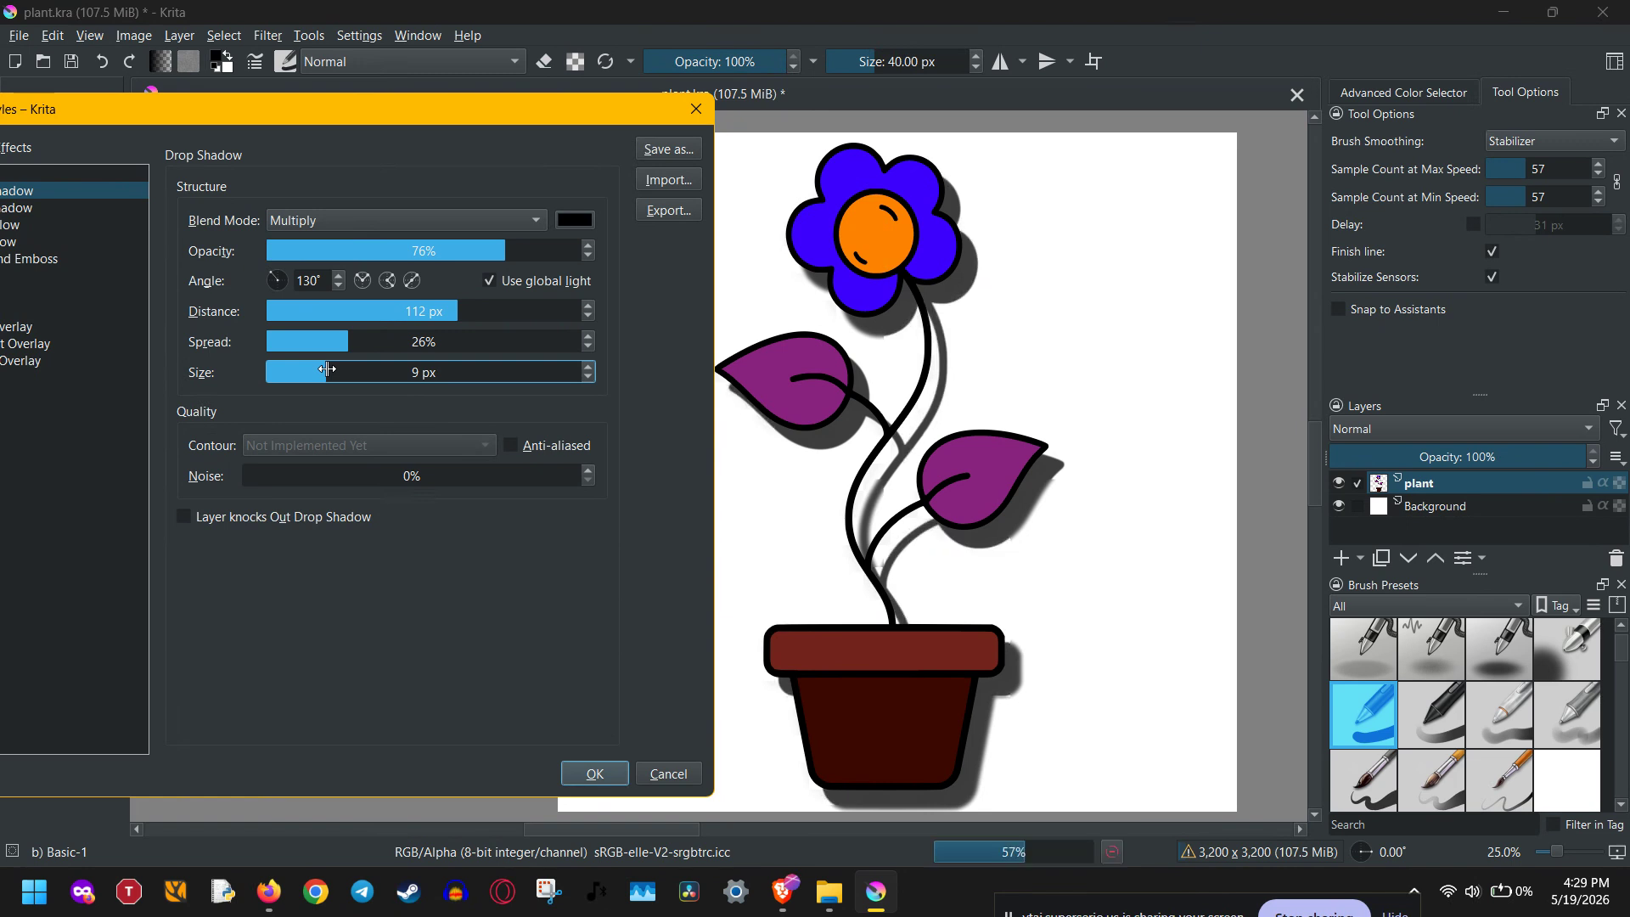
click(461, 371)
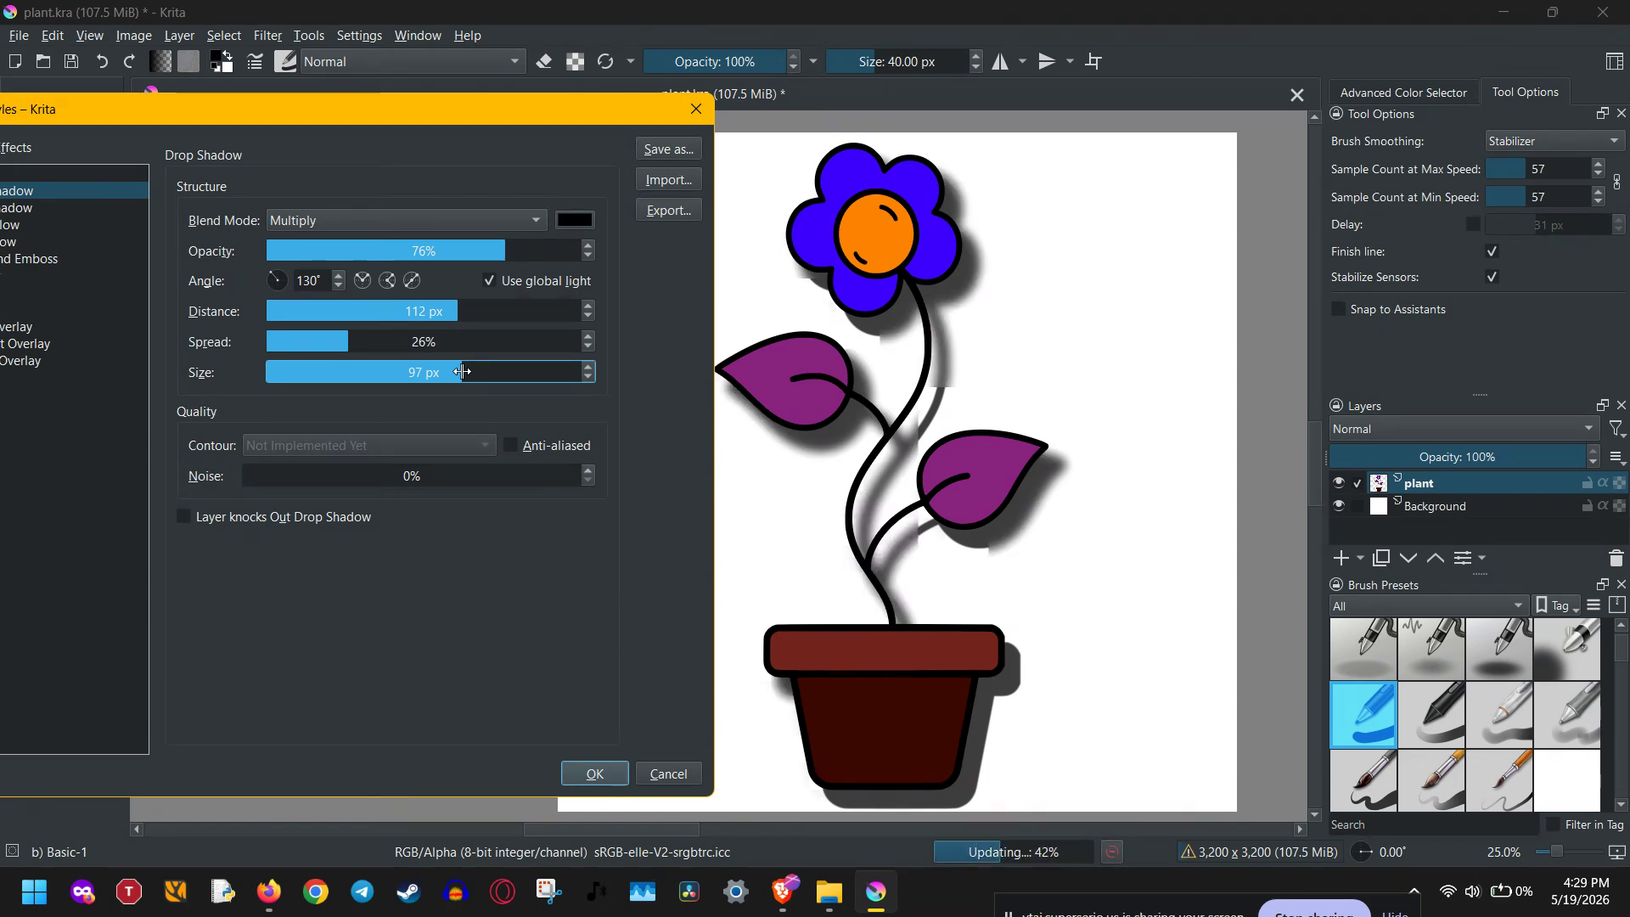
click(396, 379)
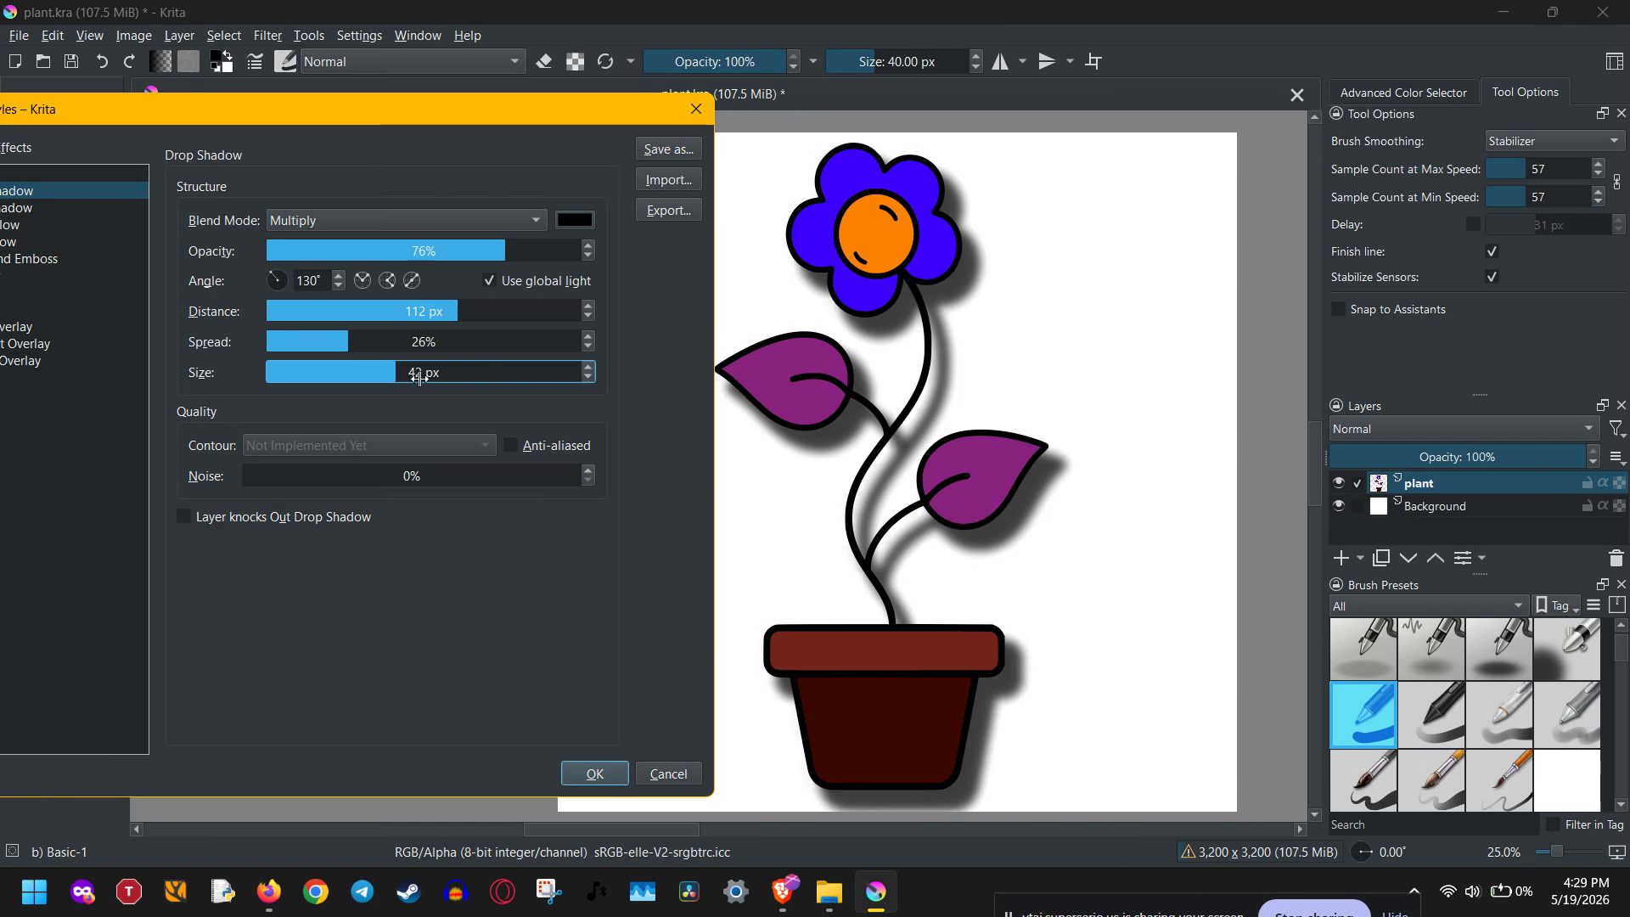
click(419, 372)
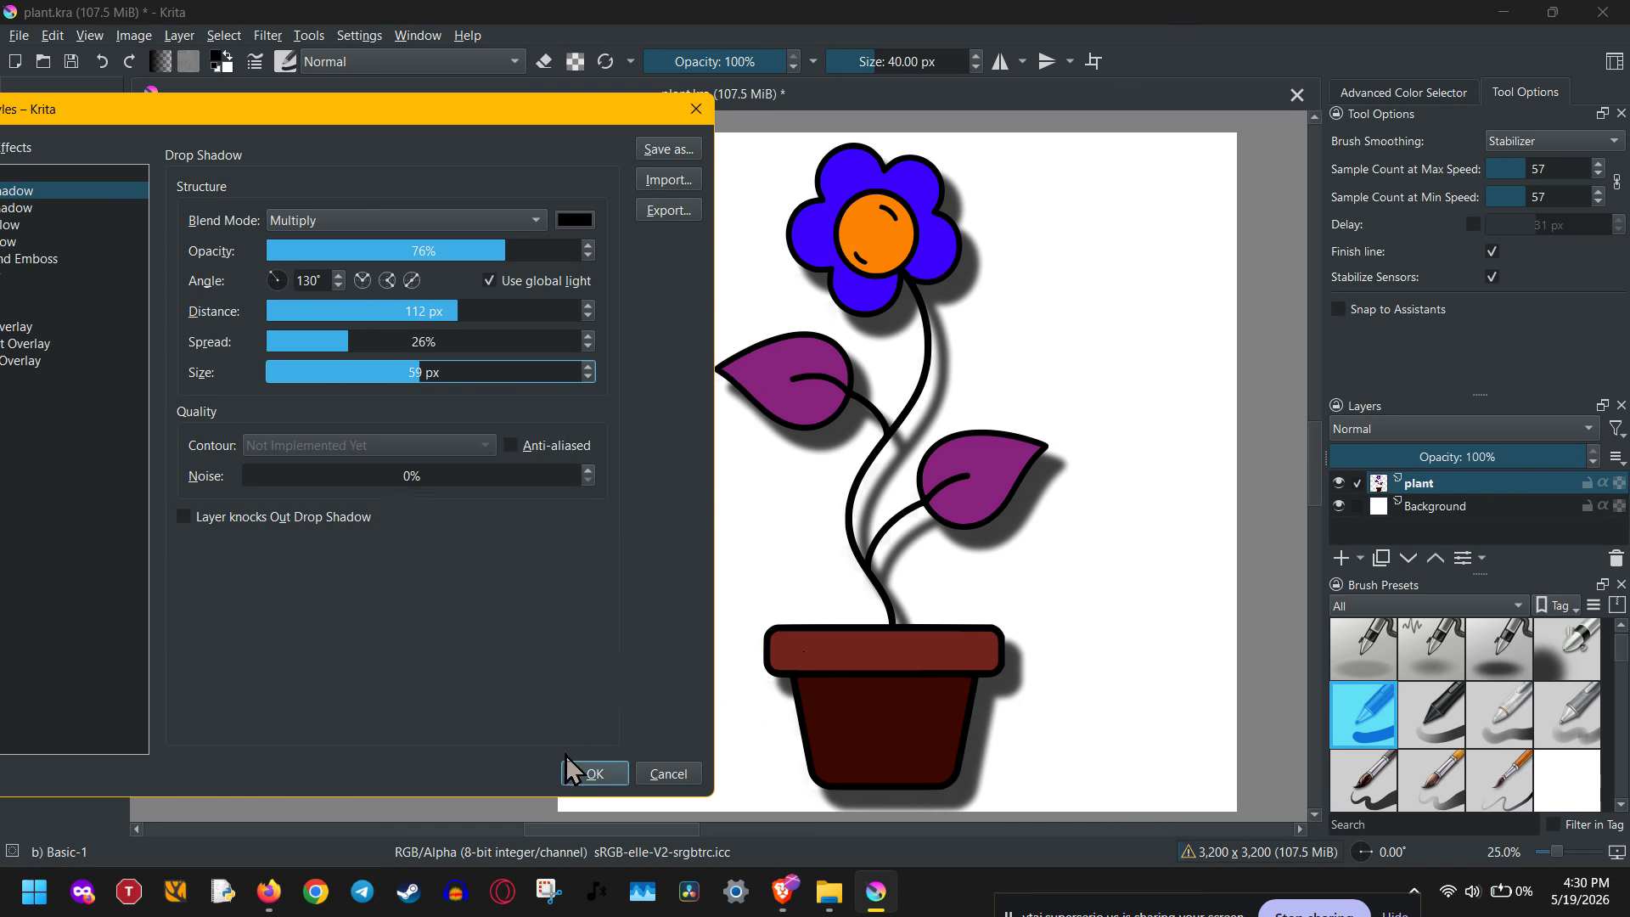
click(594, 773)
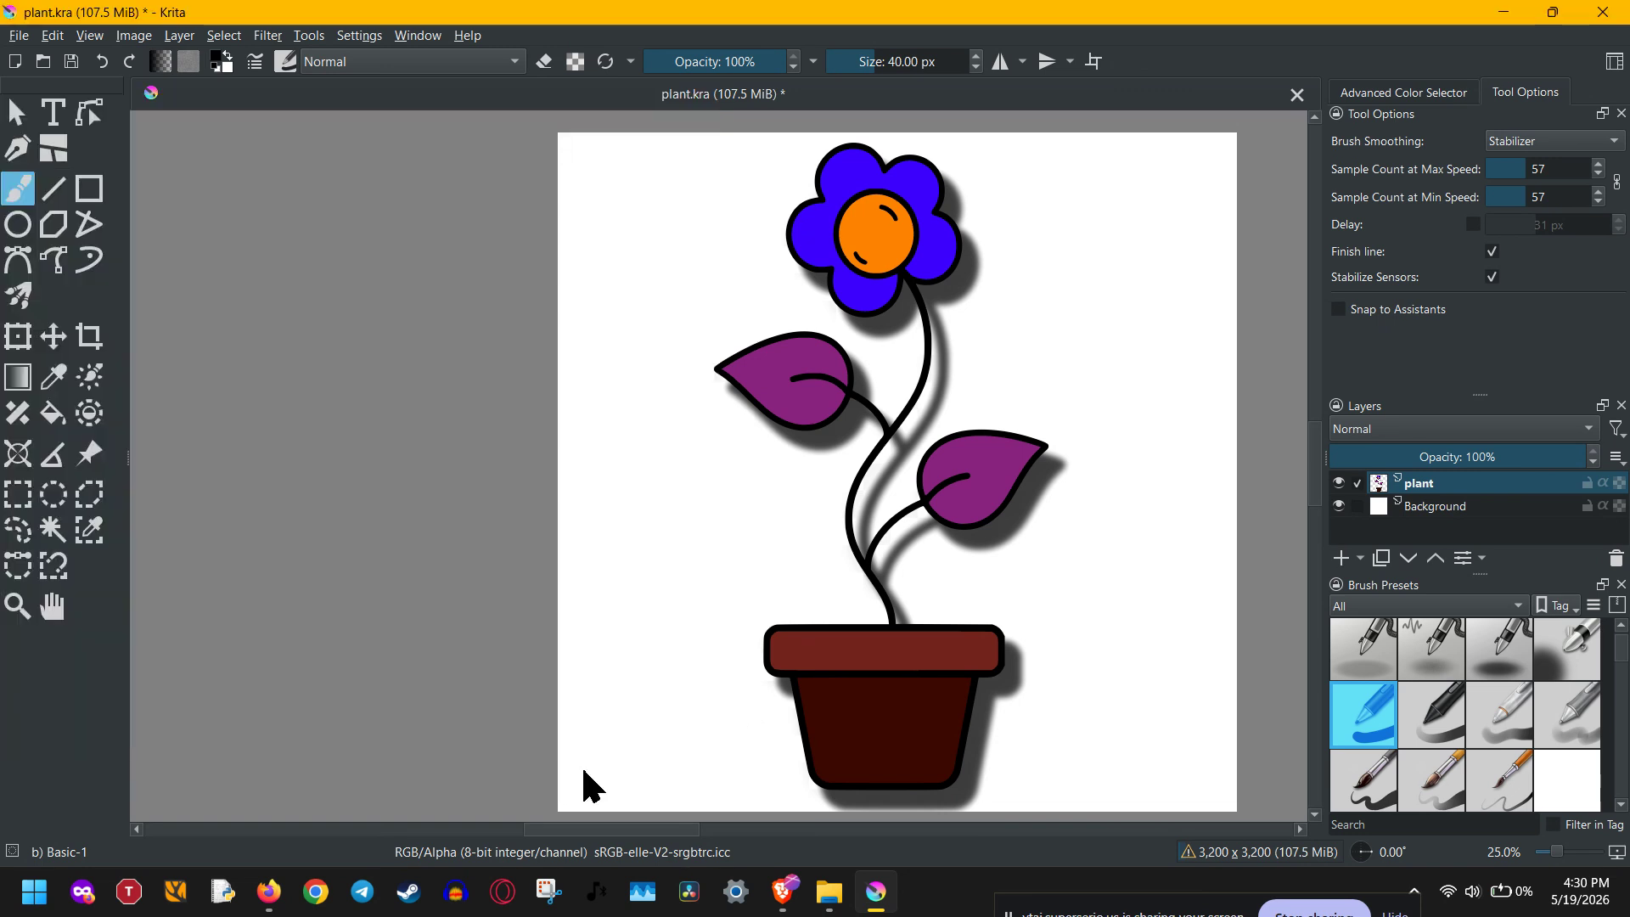
- Reopen the plant layer's Drop Shadow settings, compare the artwork with the effect off and on, and accept with it enabled
right_click(1440, 485)
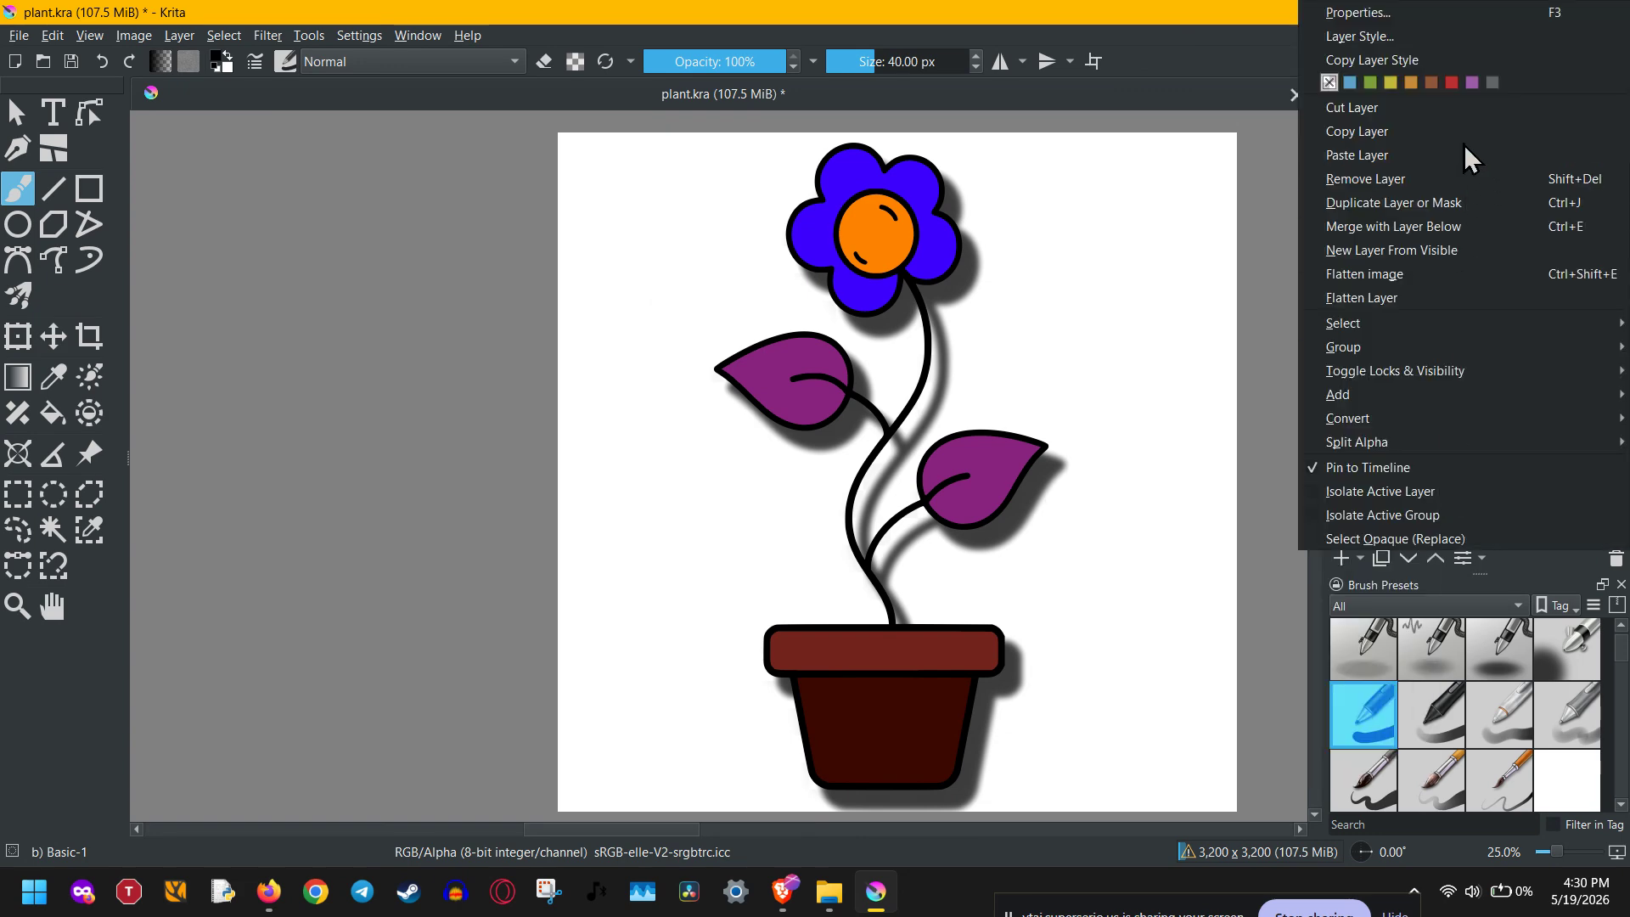
click(1454, 39)
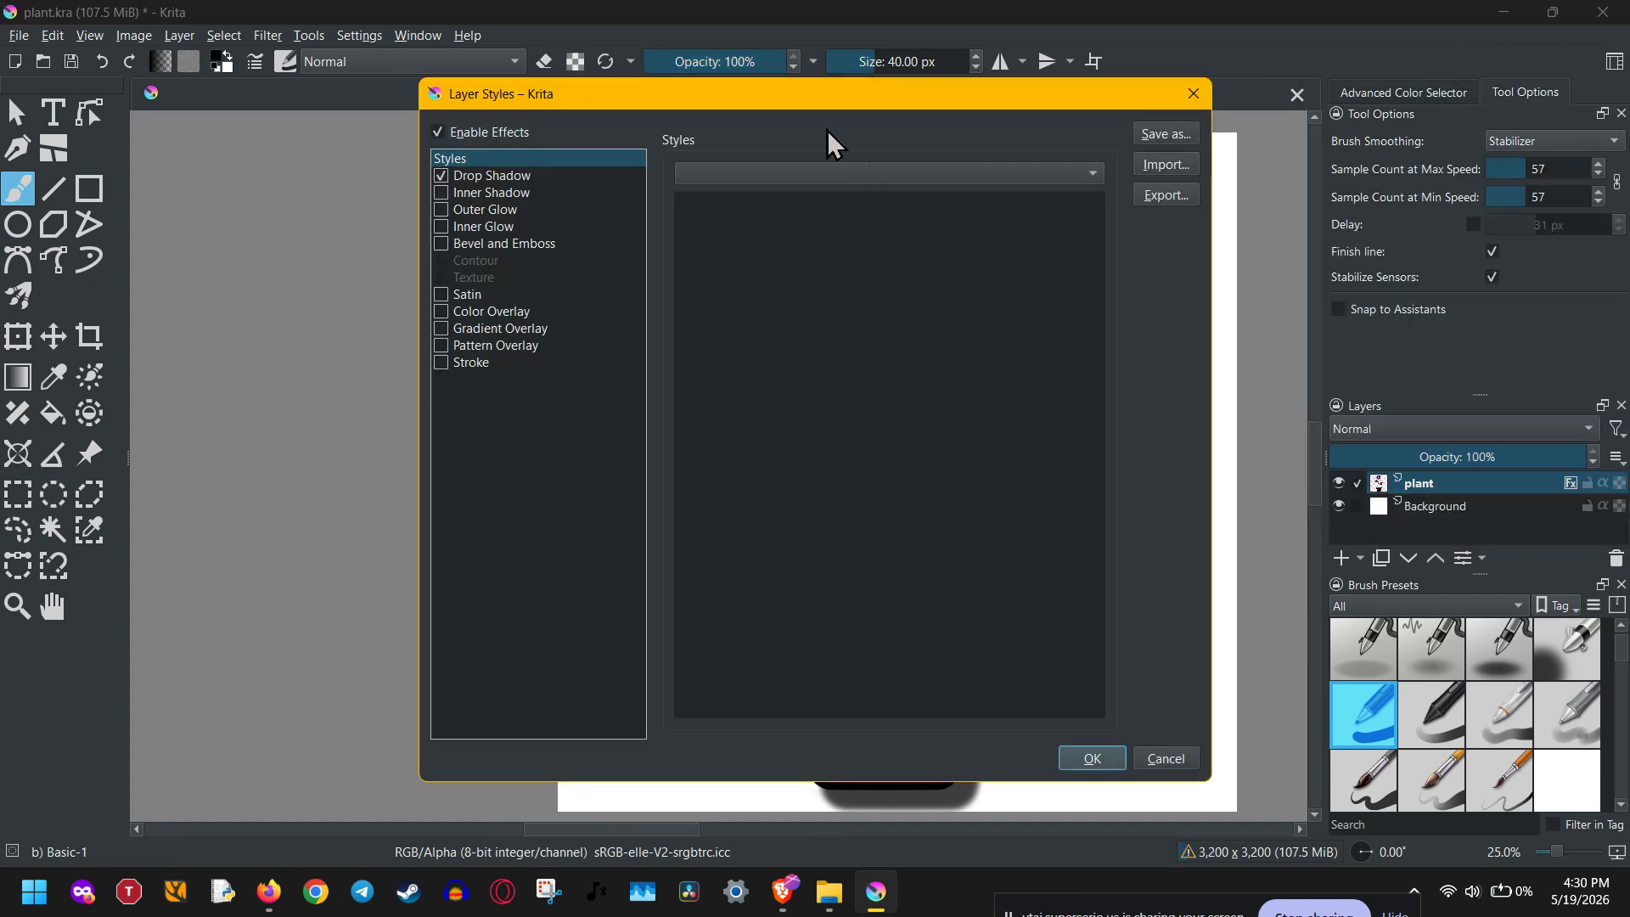
drag(960, 98, 336, 109)
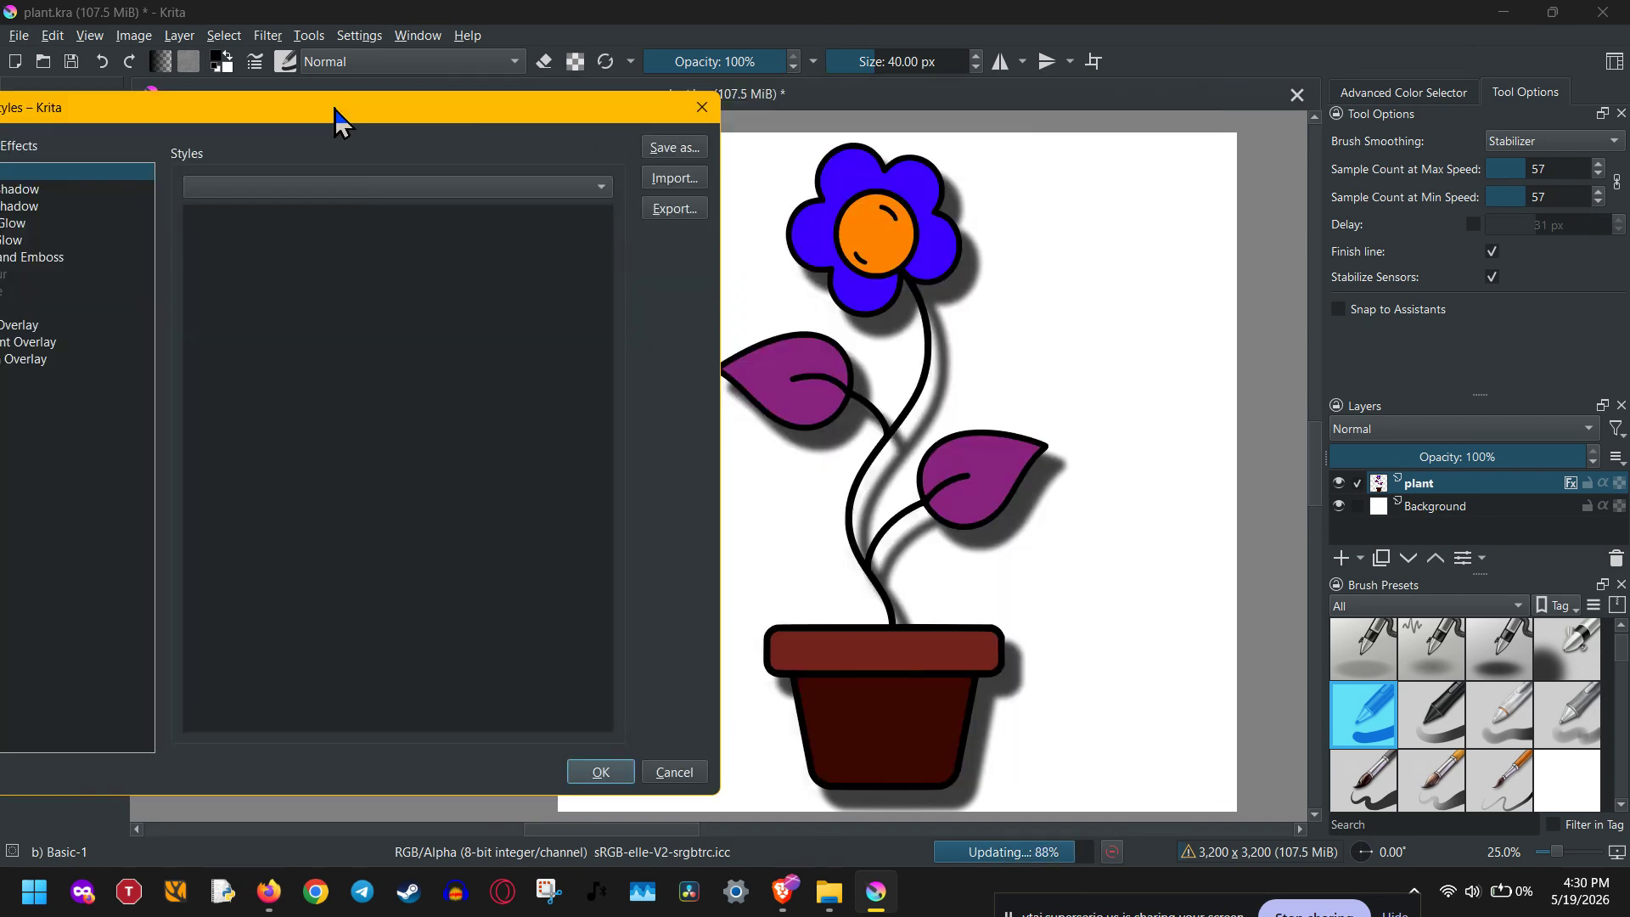
click(60, 192)
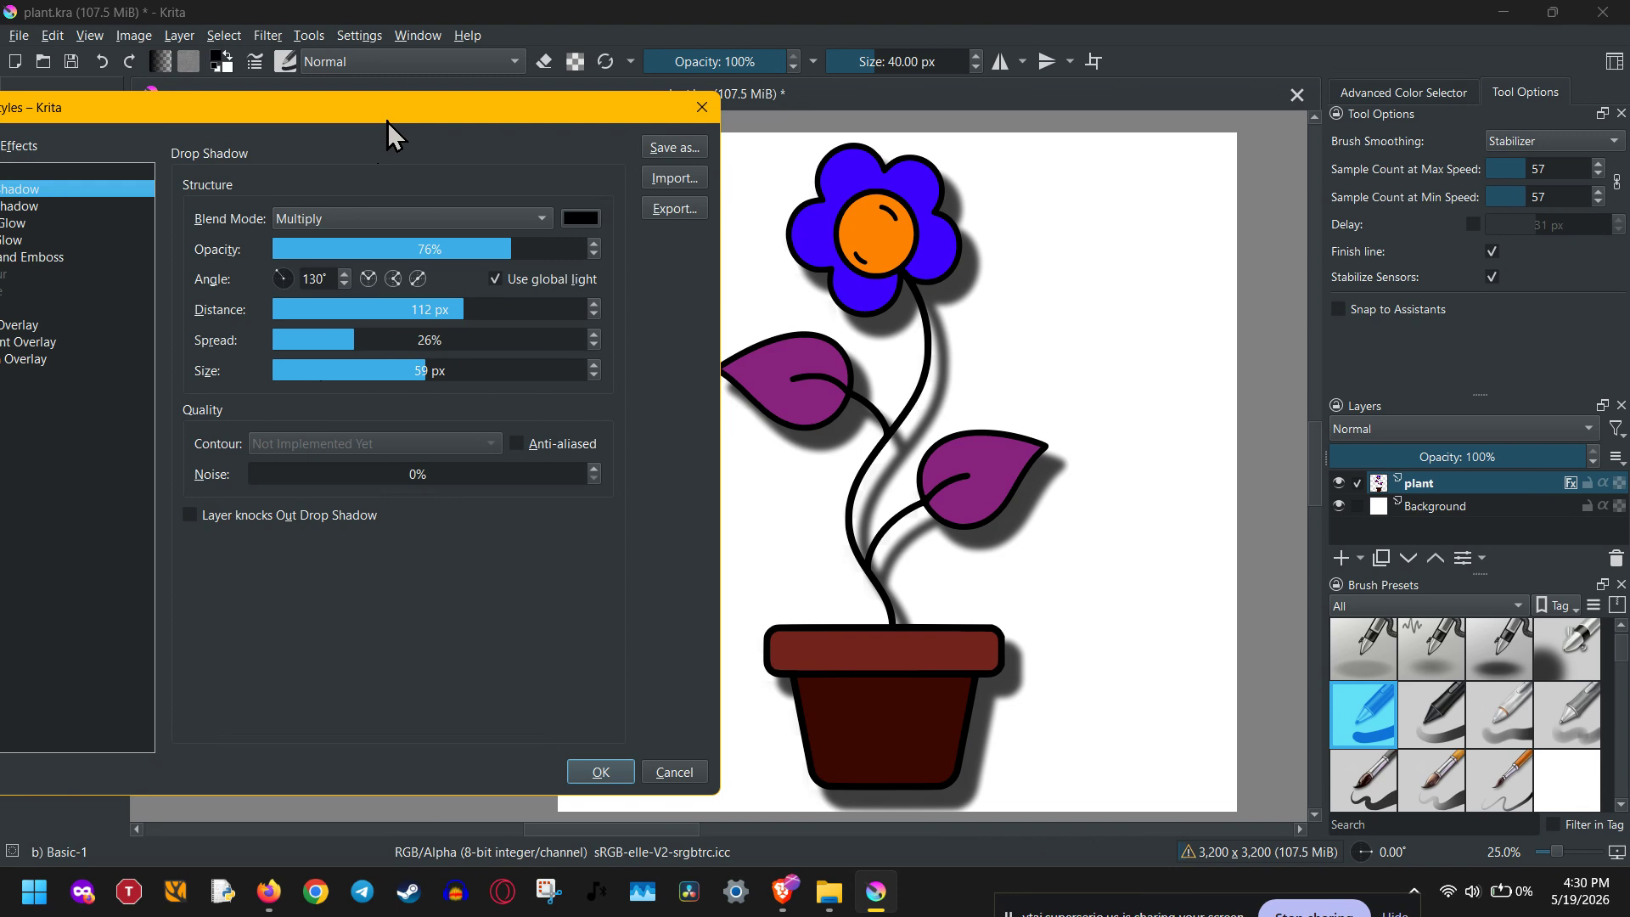
drag(387, 119, 457, 119)
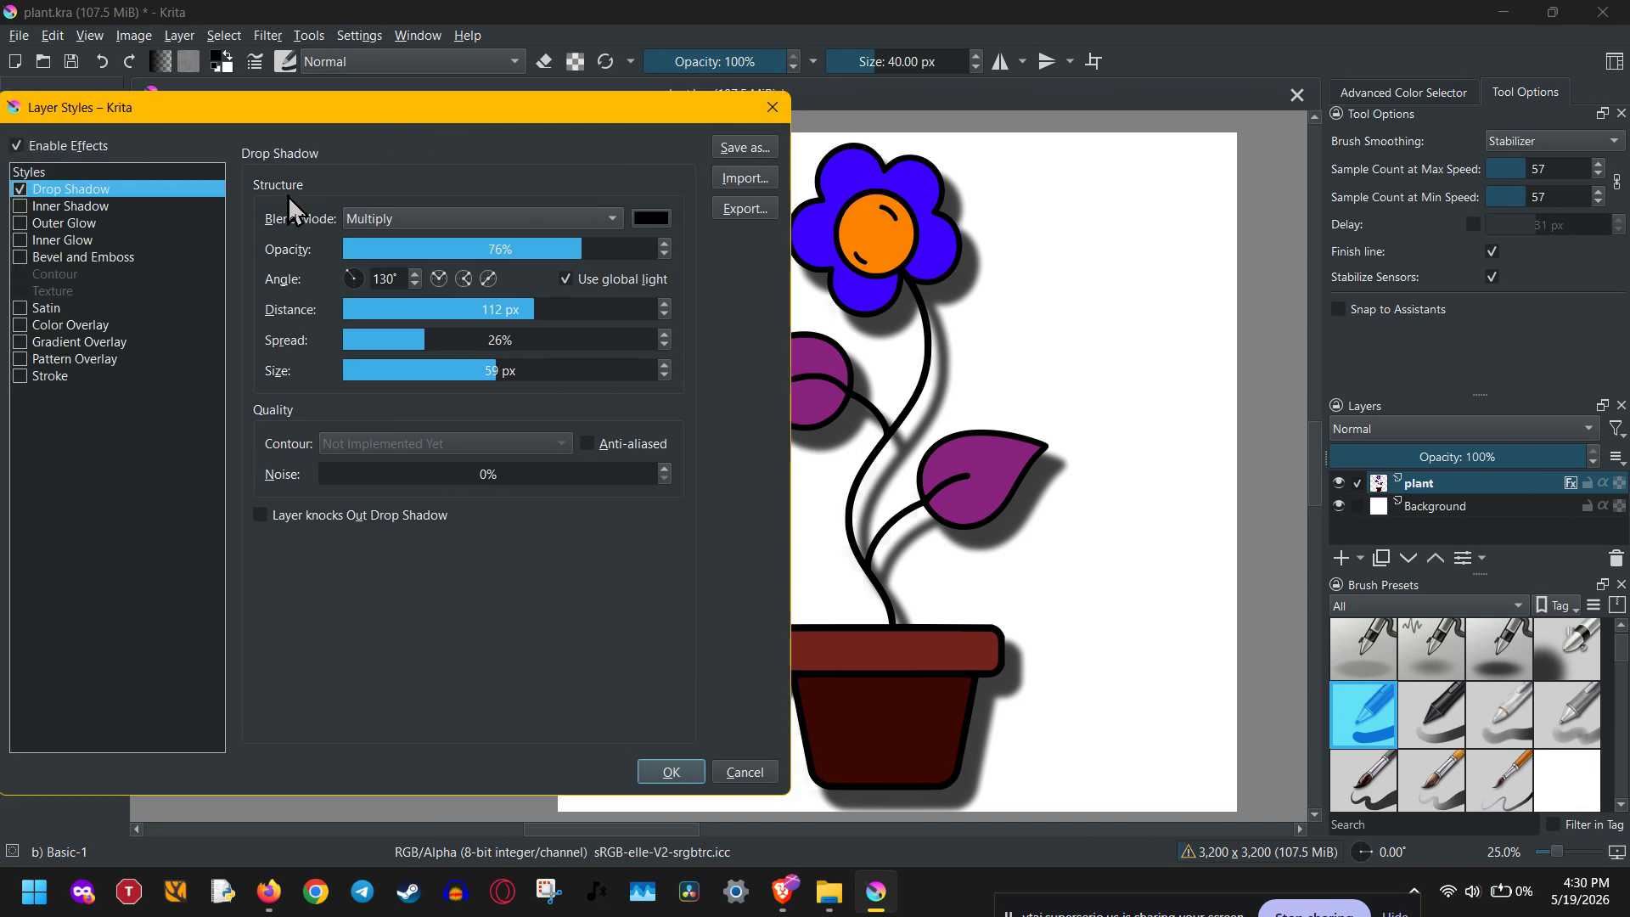
click(21, 197)
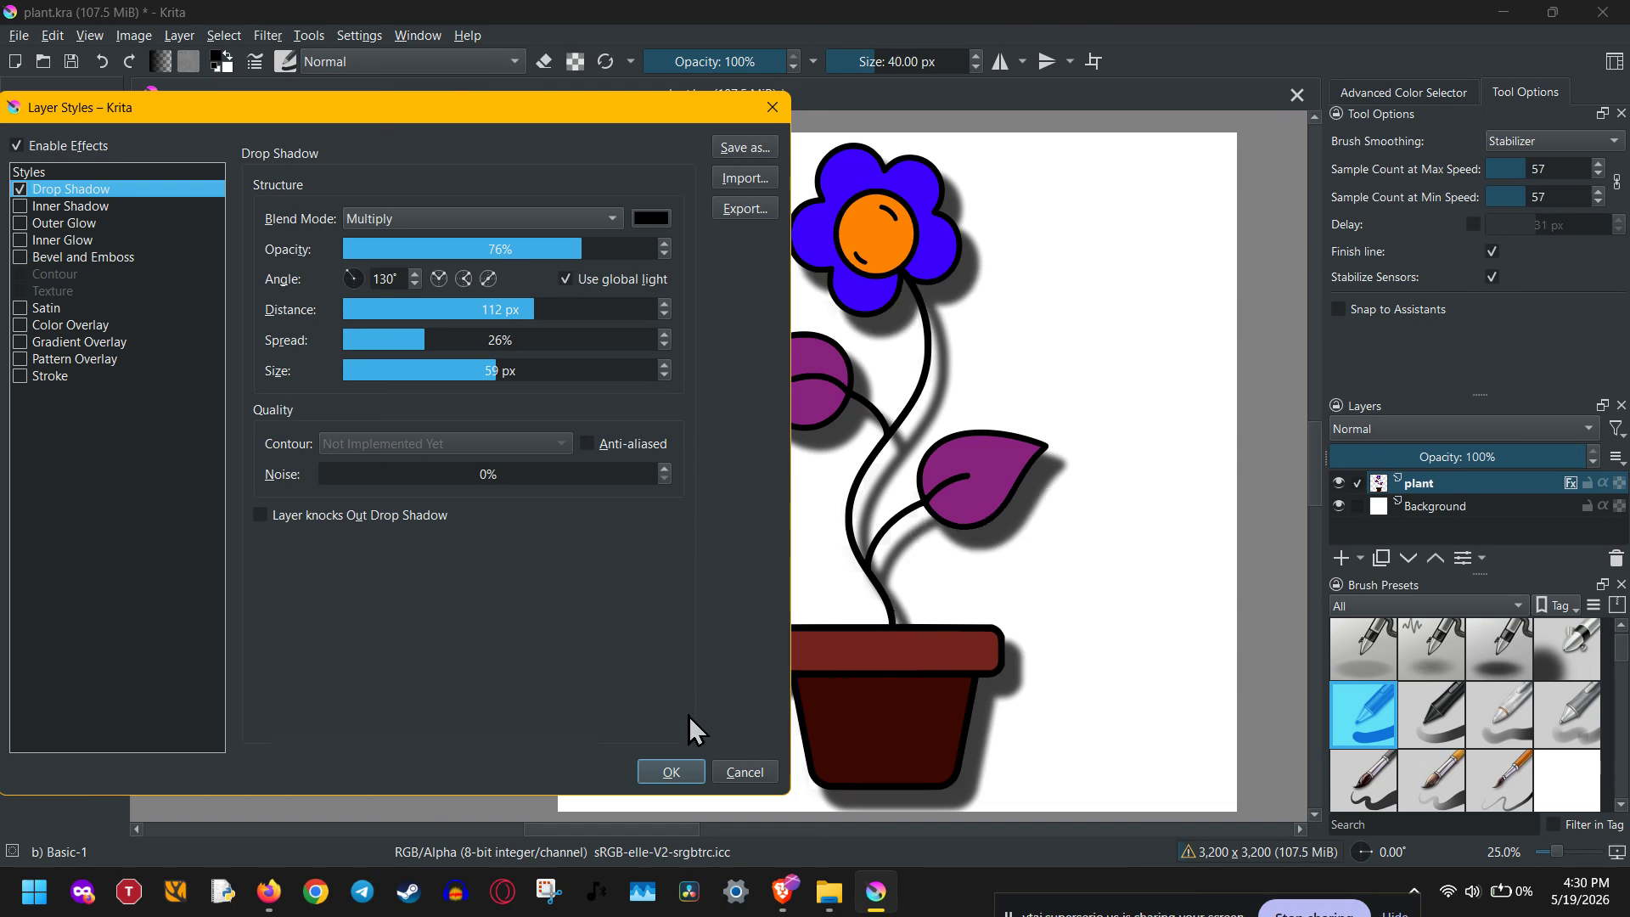
click(666, 774)
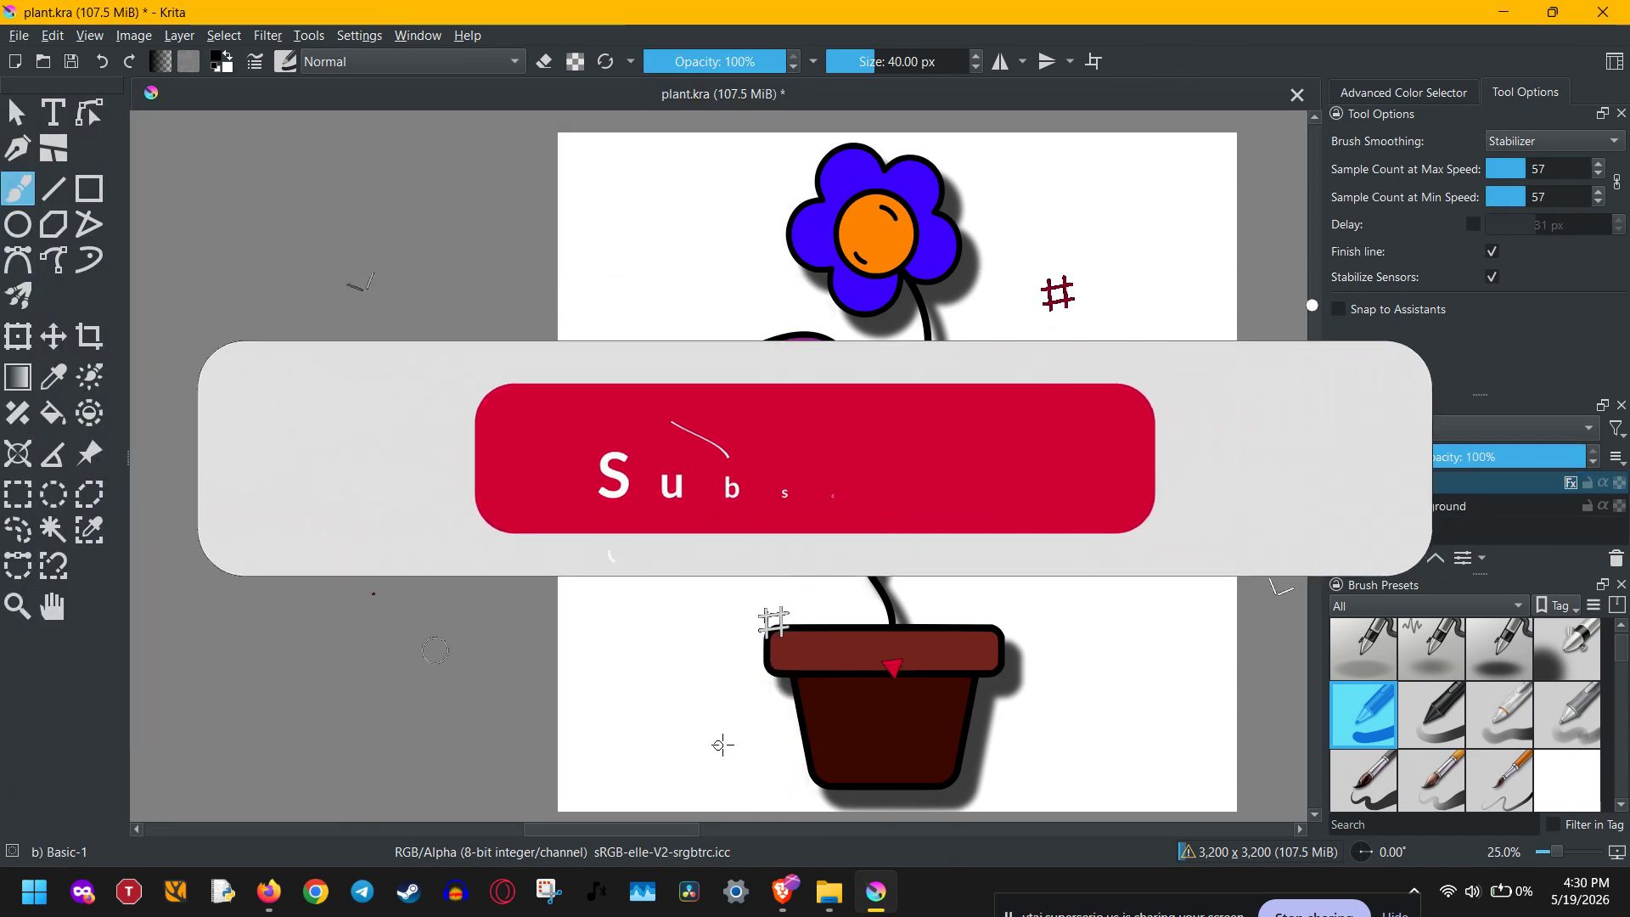
scroll(957, 698, down, 1)
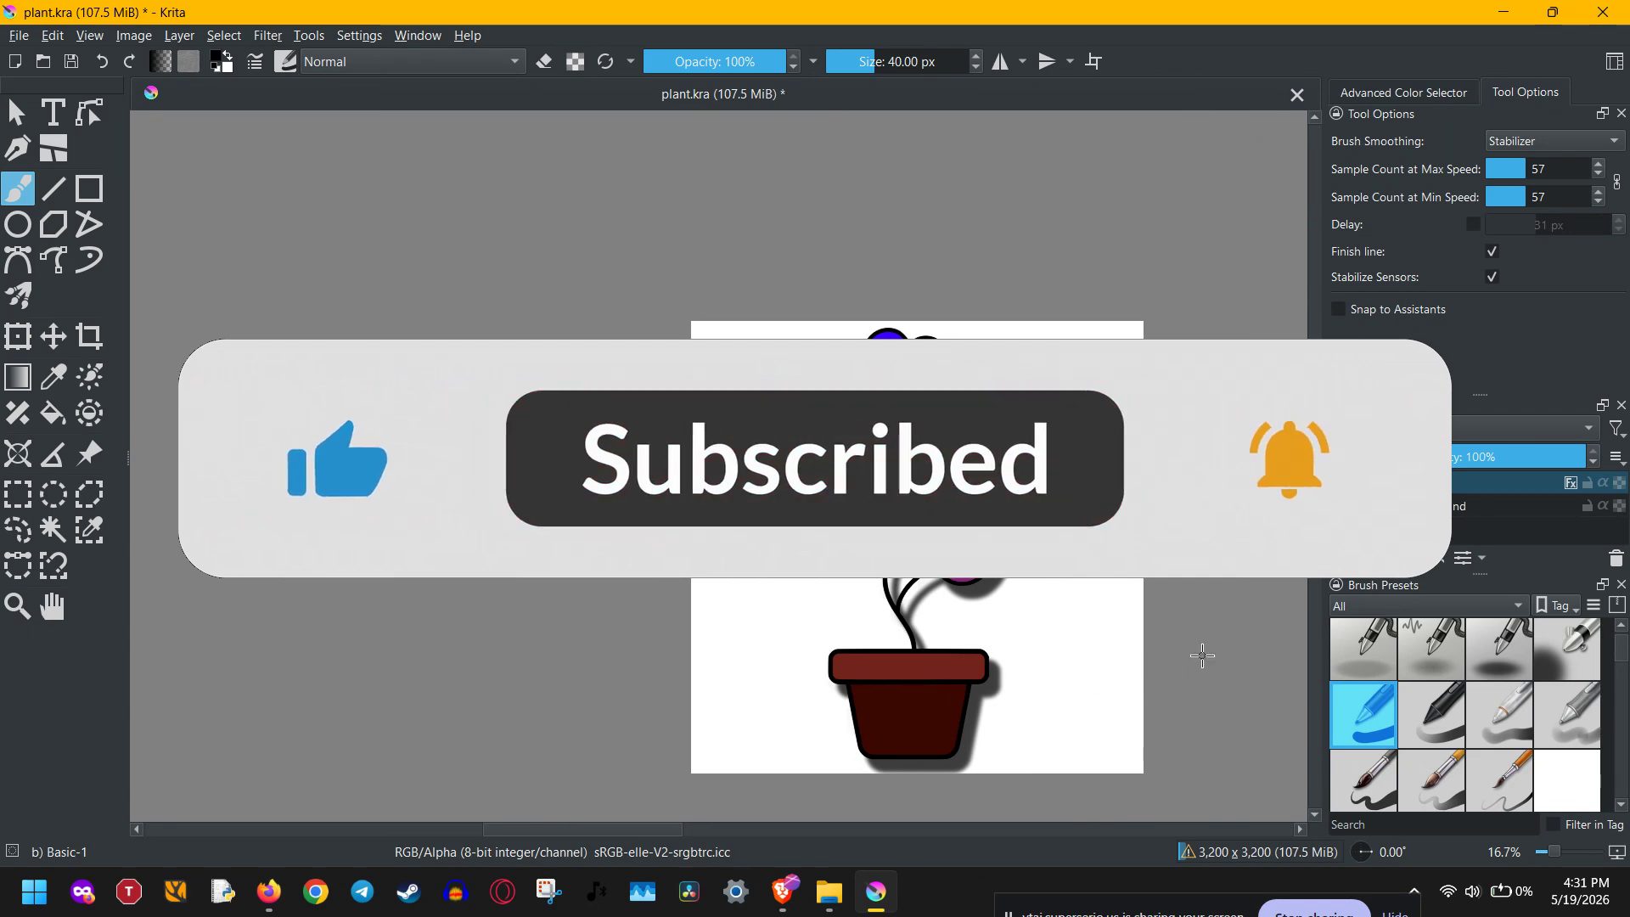